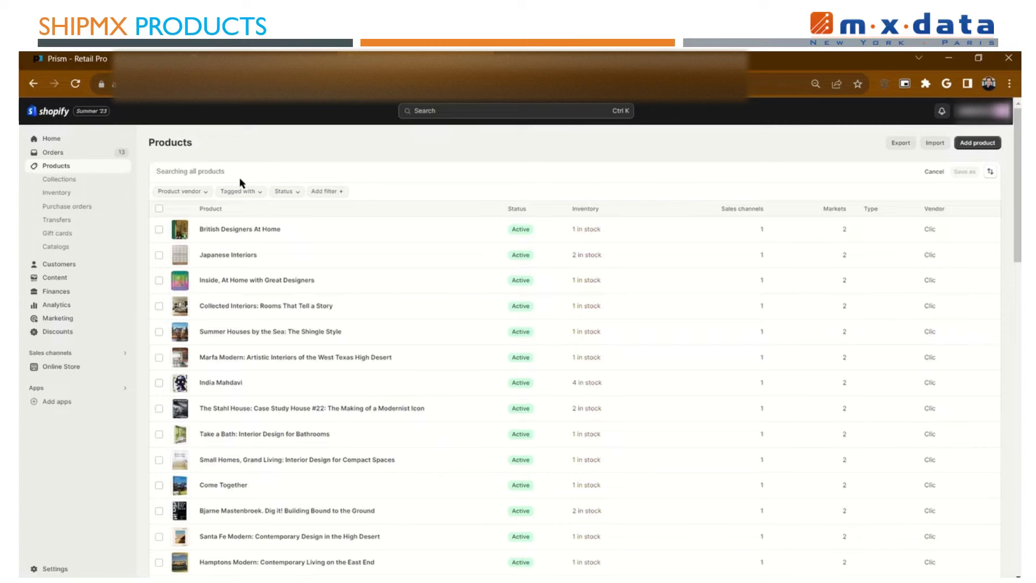
# - Search the Shopify product list for 05 ROUND CURVY
pyautogui.click(239, 174)
pyautogui.write('05 ROUND CURVY')
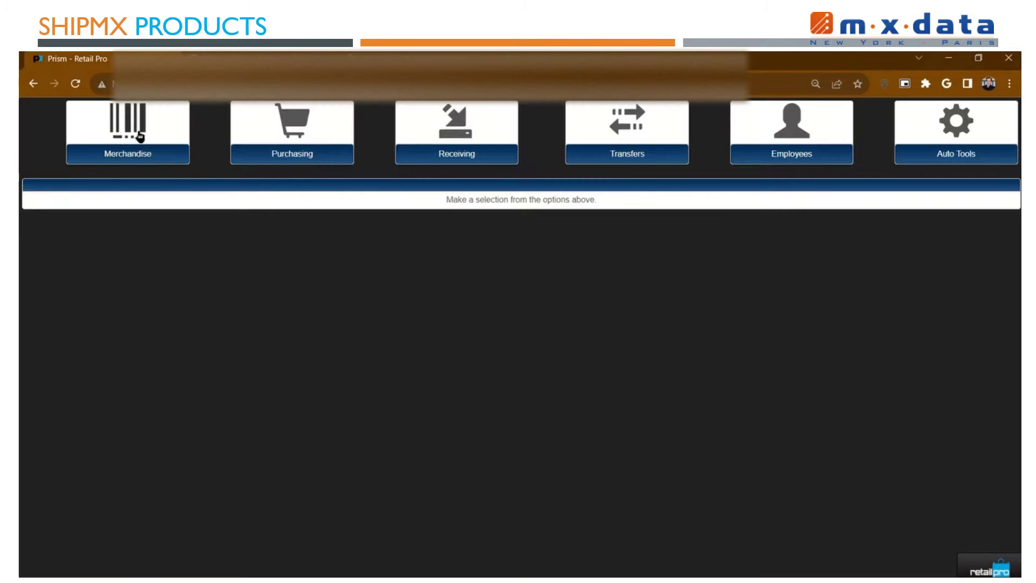
# - Switch to Retail Pro Prism, look up inventory items with Desc 1 equal to 05 ROUND CURVY, and expand the results
pyautogui.click(140, 139)
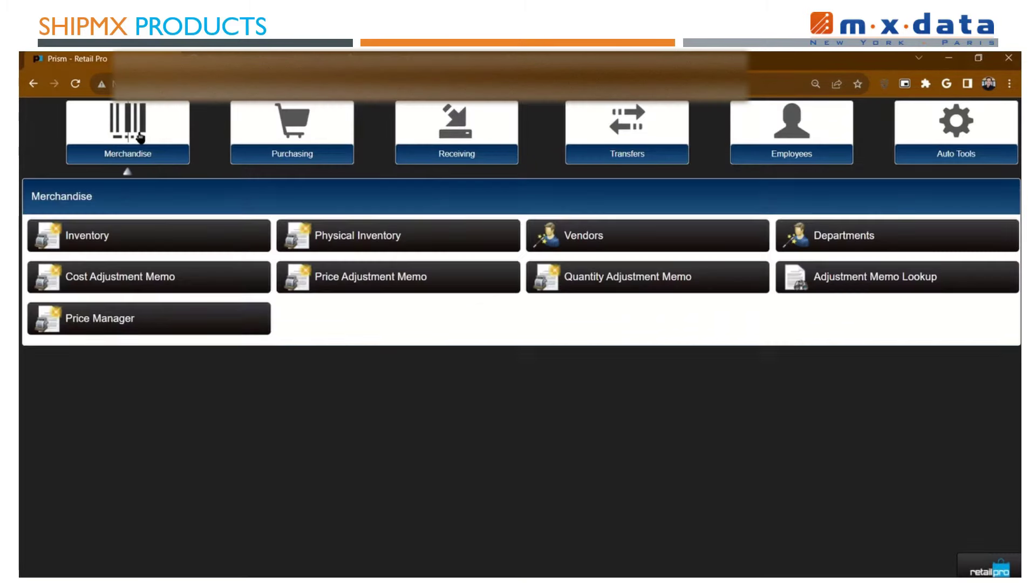
pyautogui.click(140, 243)
pyautogui.click(130, 274)
pyautogui.write('05 ROUND CURVY')
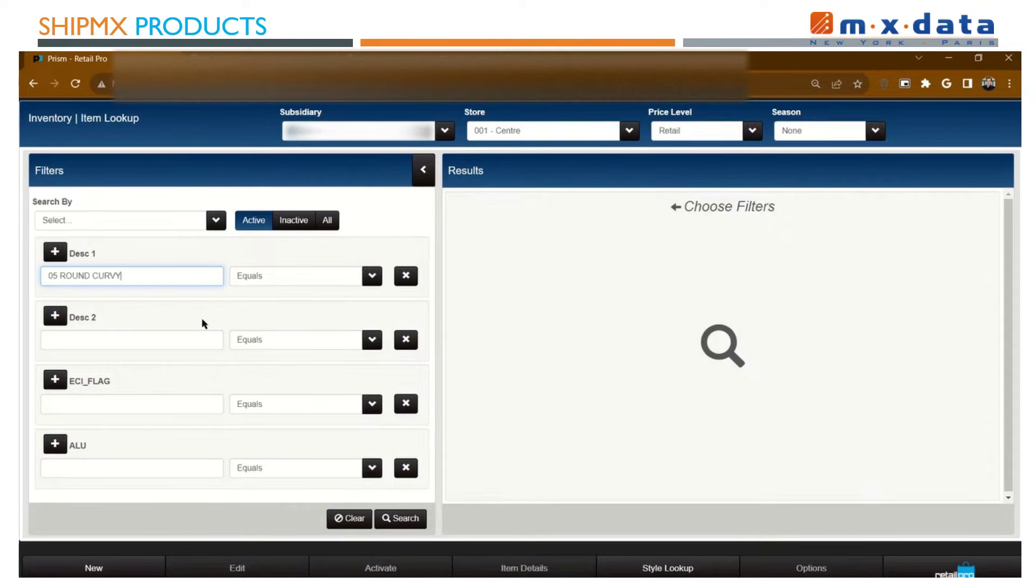
pyautogui.click(402, 518)
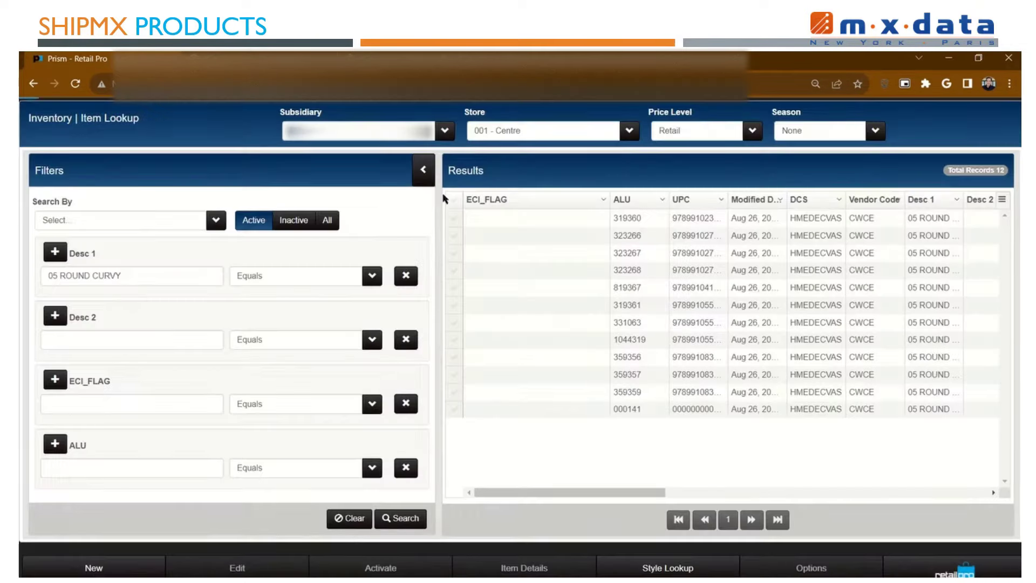
pyautogui.click(423, 171)
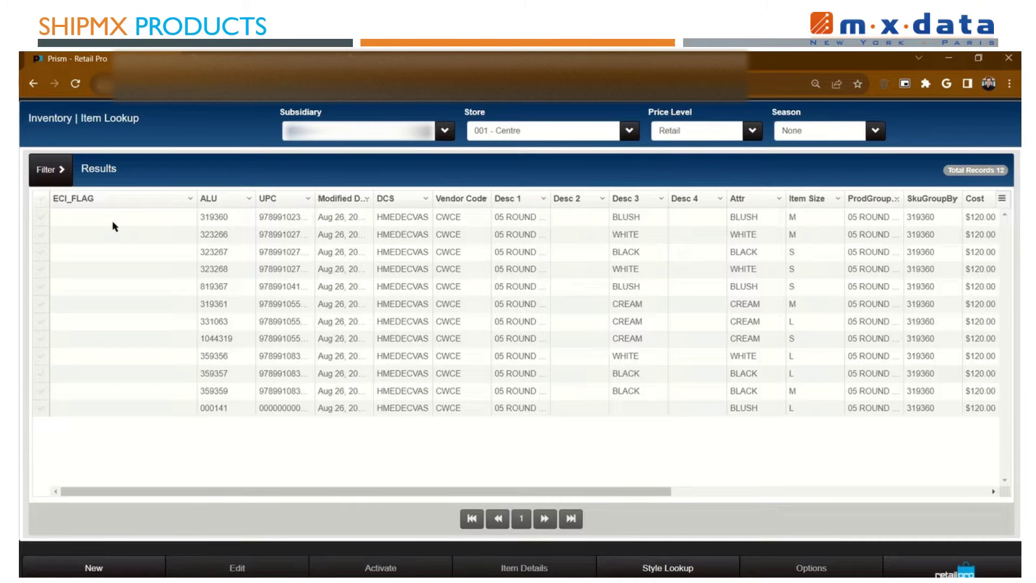
# - Open the style of the BLUSH size M item (ALU 319360) for editing and show its Style UDFs
pyautogui.click(50, 221)
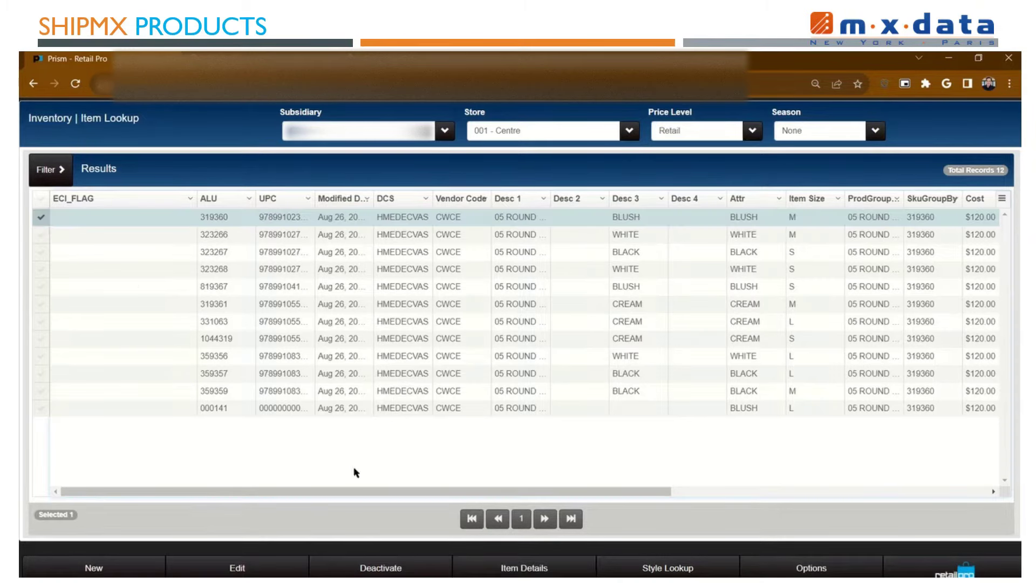
pyautogui.click(500, 568)
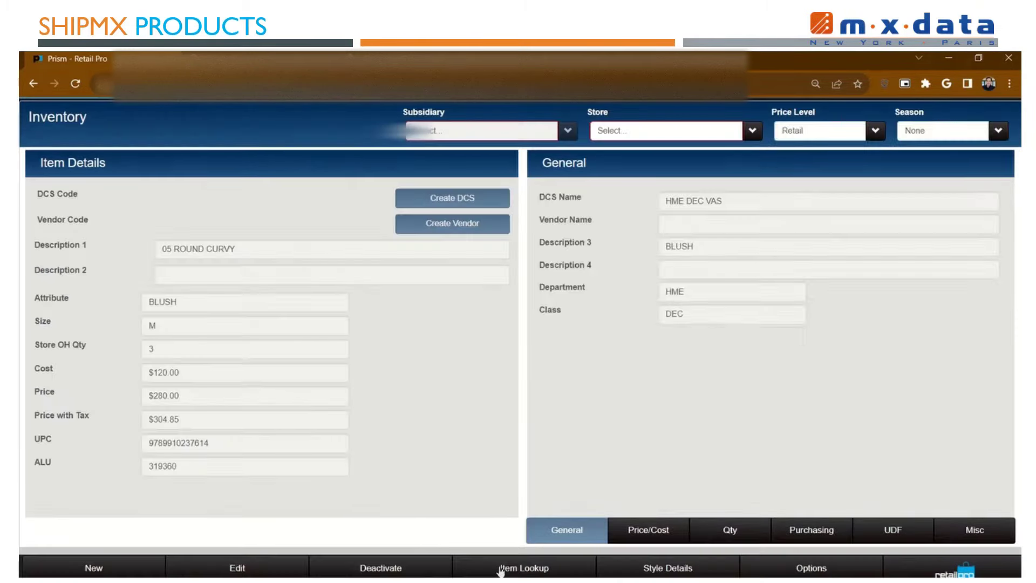
pyautogui.click(645, 571)
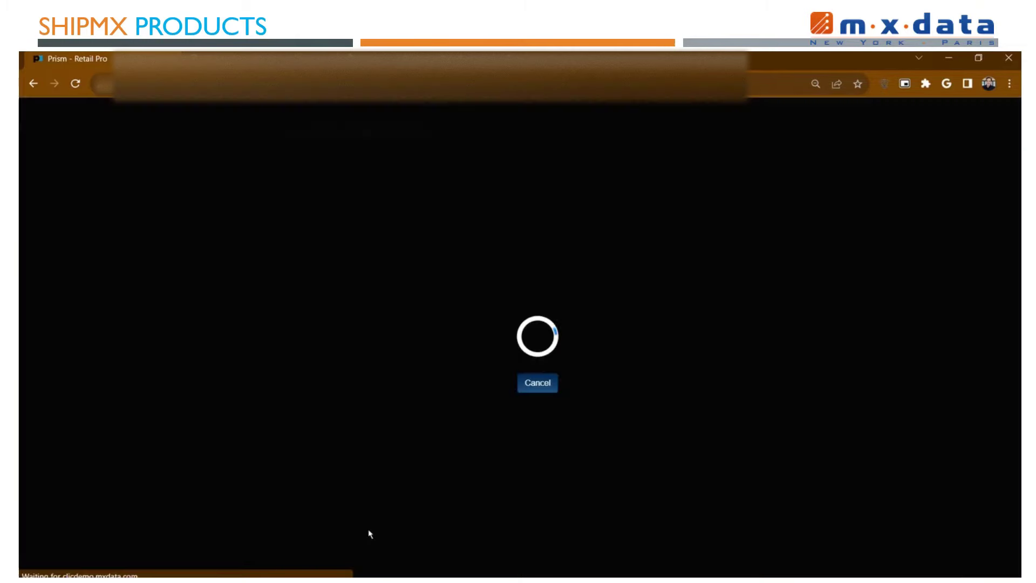
pyautogui.click(251, 566)
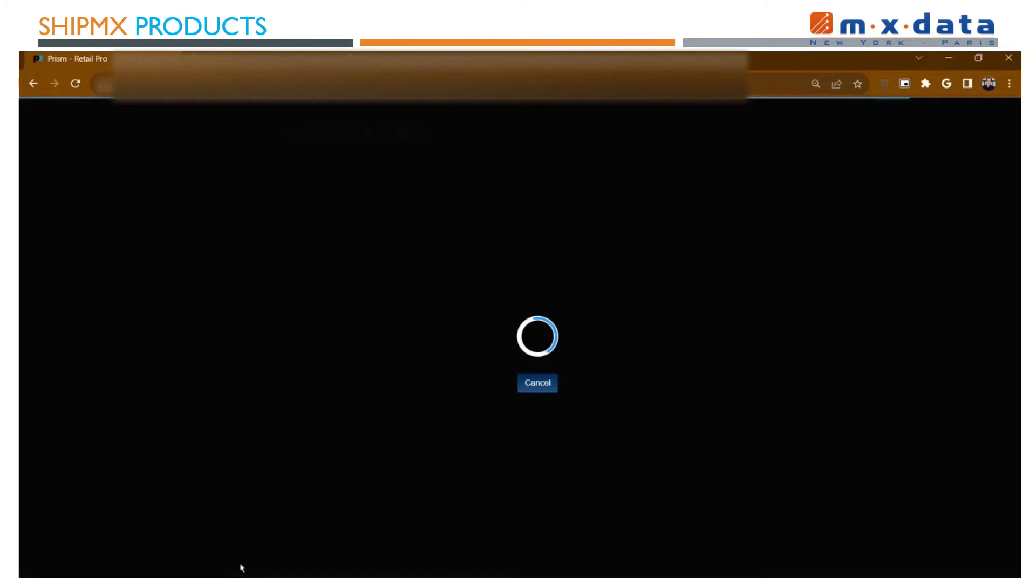
pyautogui.click(381, 531)
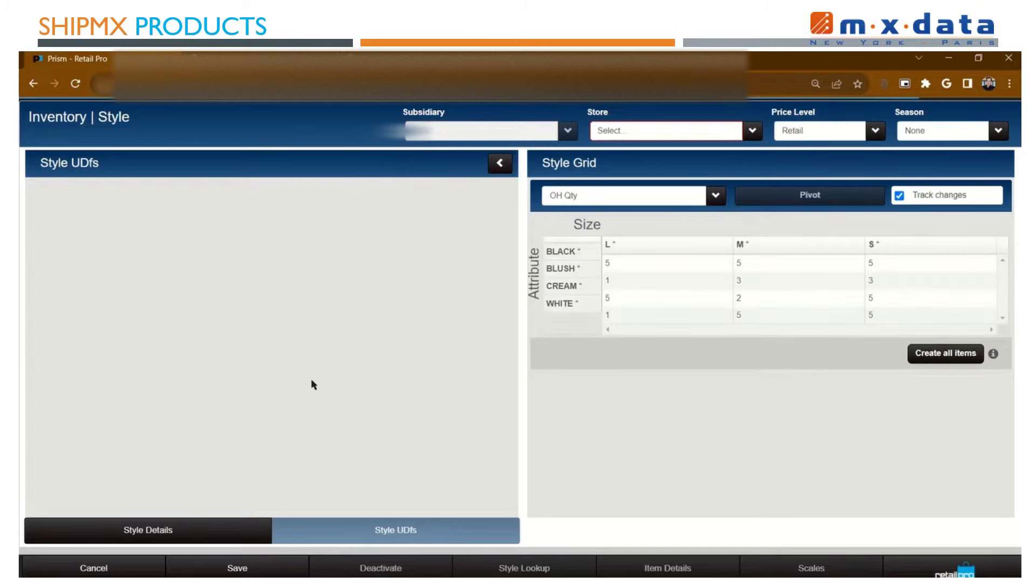
# - Set ECI_FLAG to True and save the UDF for all items in the style
pyautogui.click(317, 327)
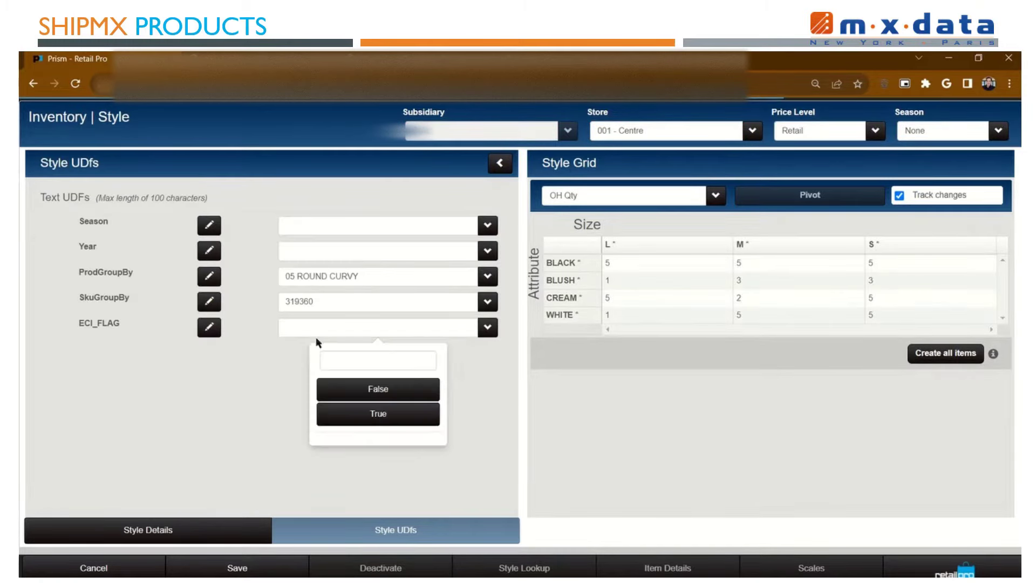
pyautogui.click(347, 411)
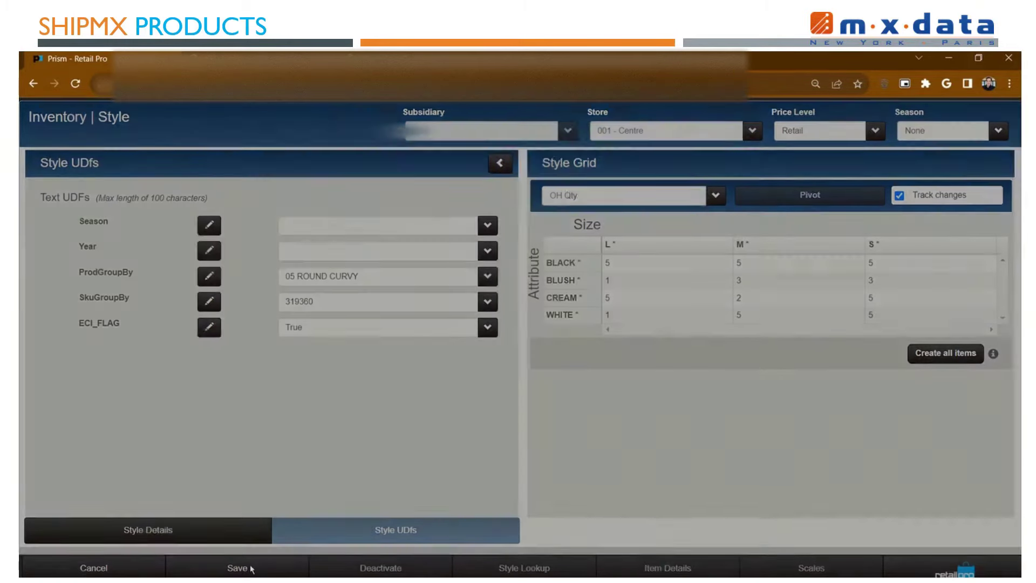
pyautogui.click(249, 567)
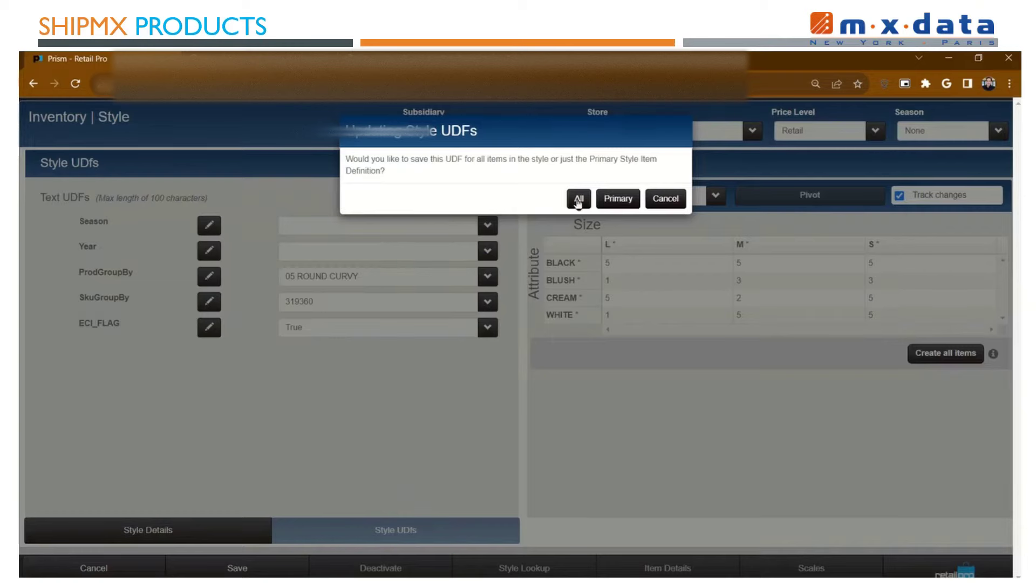
pyautogui.click(578, 199)
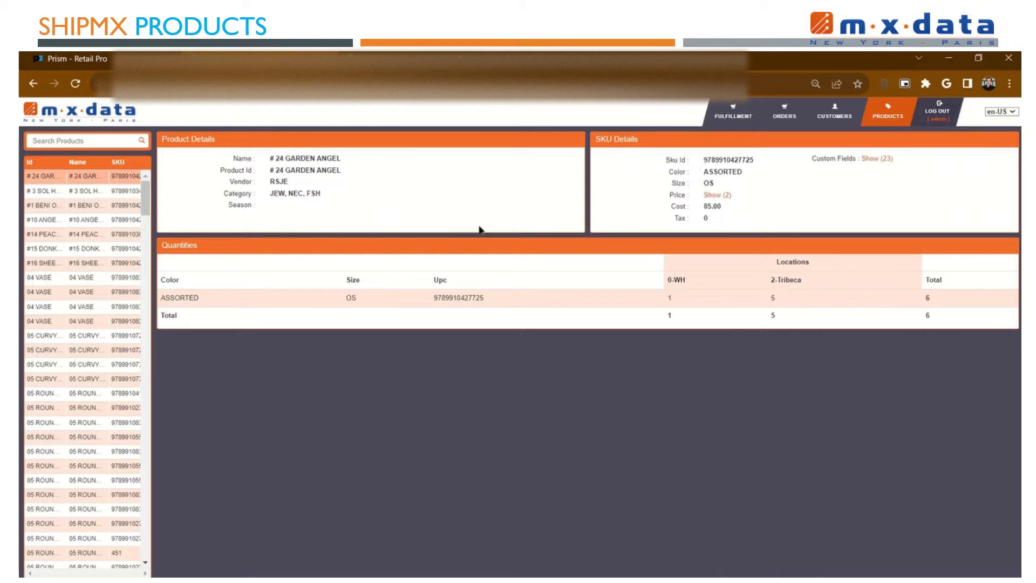
# - In the mxdata portal's products, search for 05 ROUND CURVY and show the details of the first matching SKU
pyautogui.click(57, 140)
pyautogui.write('05 ROUND CURVY')
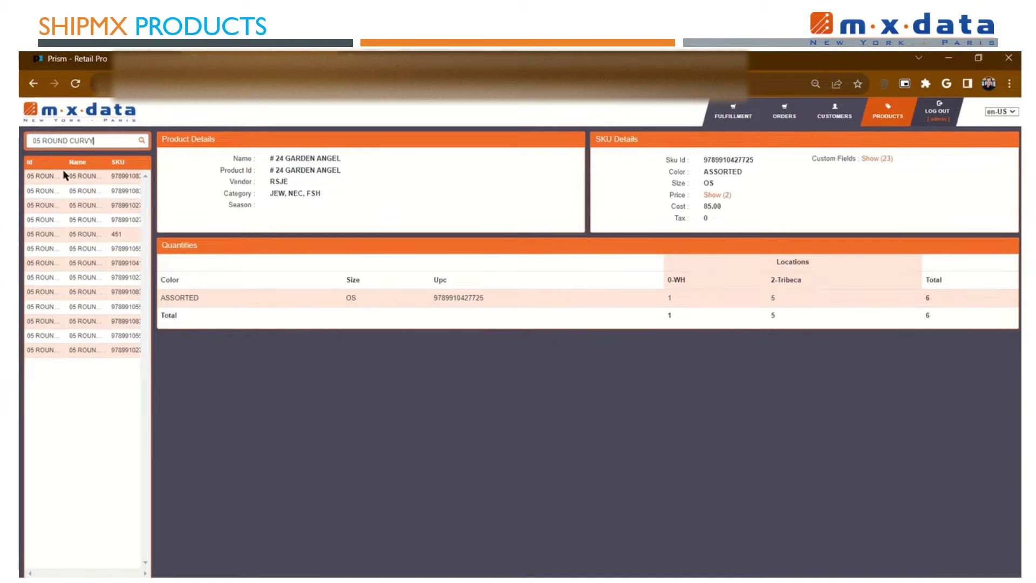
pyautogui.click(65, 176)
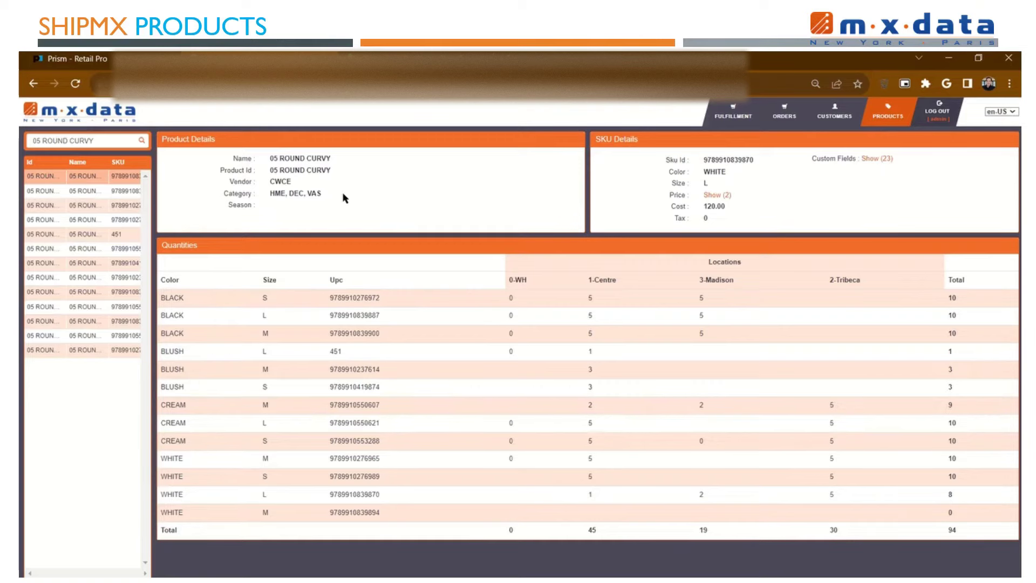
# - Examine the SKU's custom fields and price levels, collapsing both lists again
pyautogui.click(882, 159)
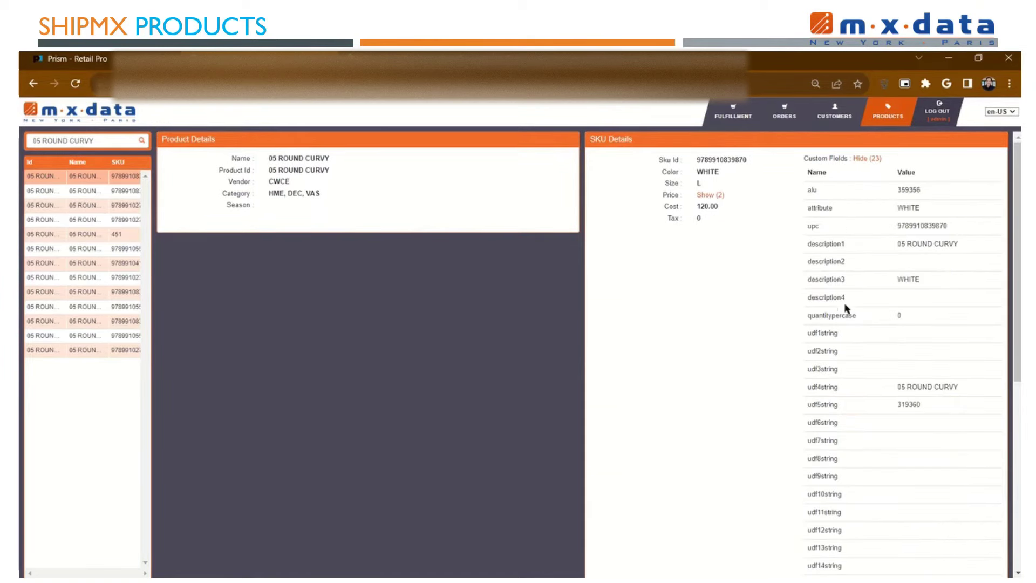
pyautogui.click(711, 195)
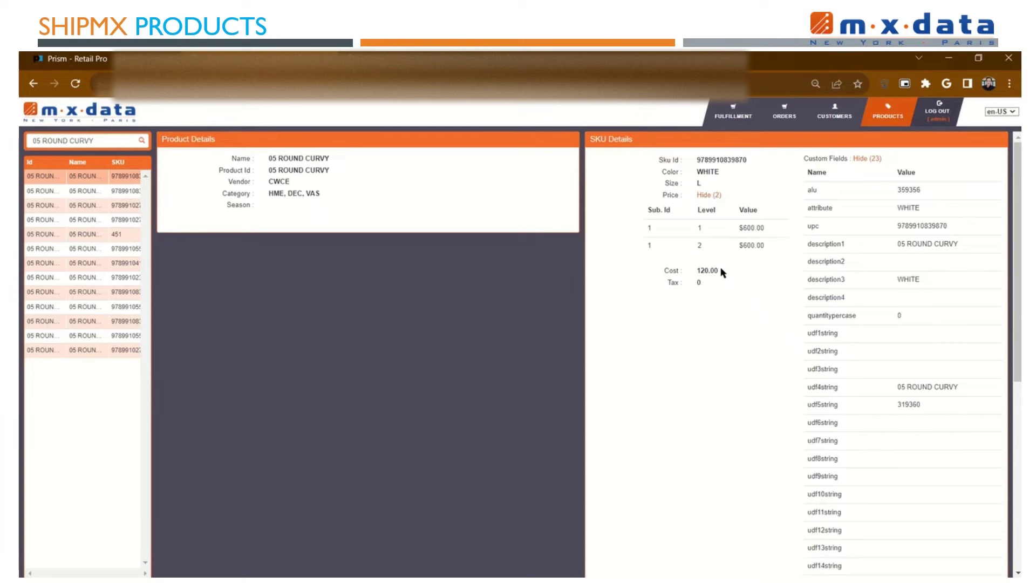
pyautogui.click(710, 199)
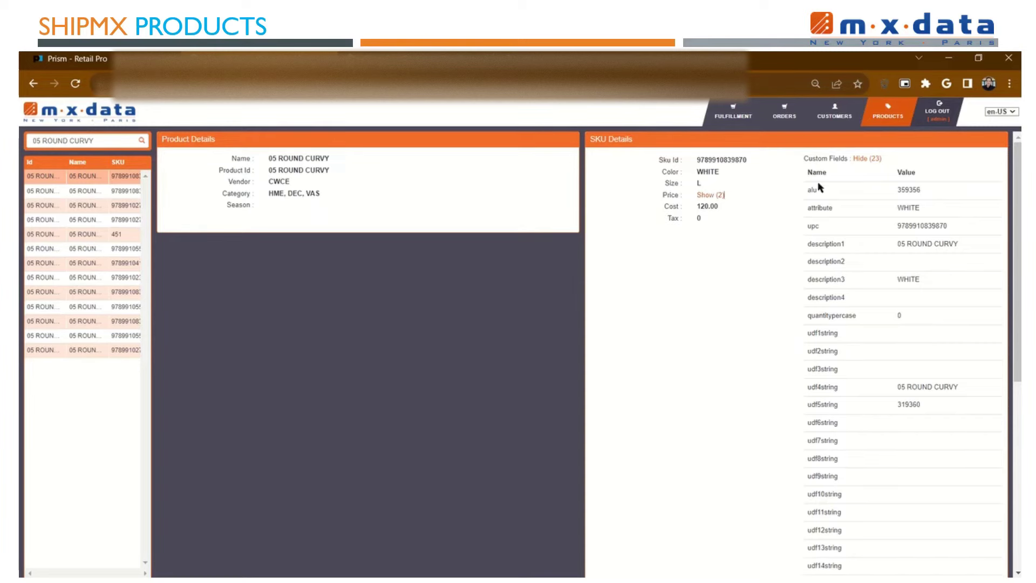
pyautogui.click(857, 159)
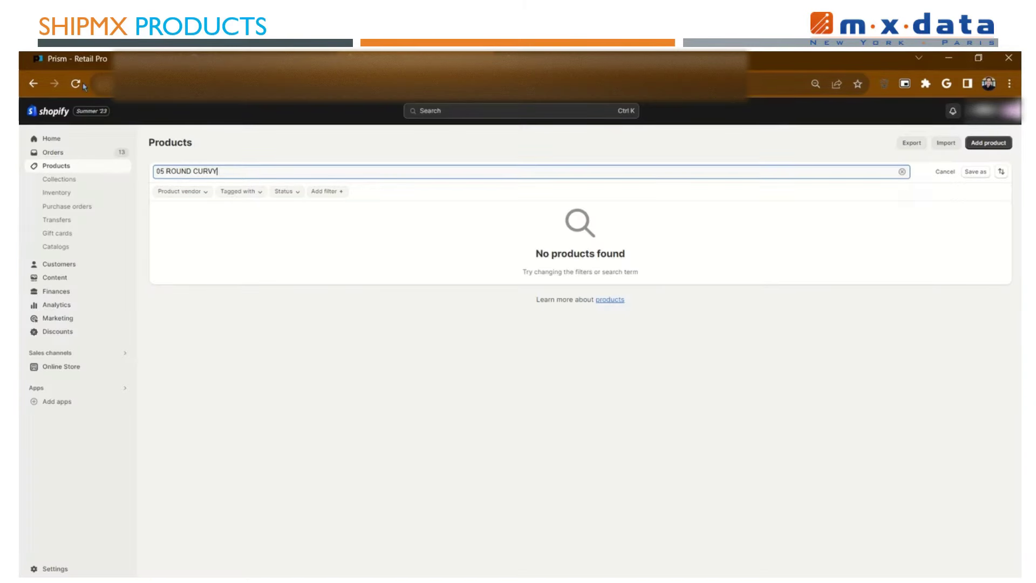
# - Switch back to Shopify, refresh the 05 ROUND CURVY product search, and open that product
pyautogui.click(83, 85)
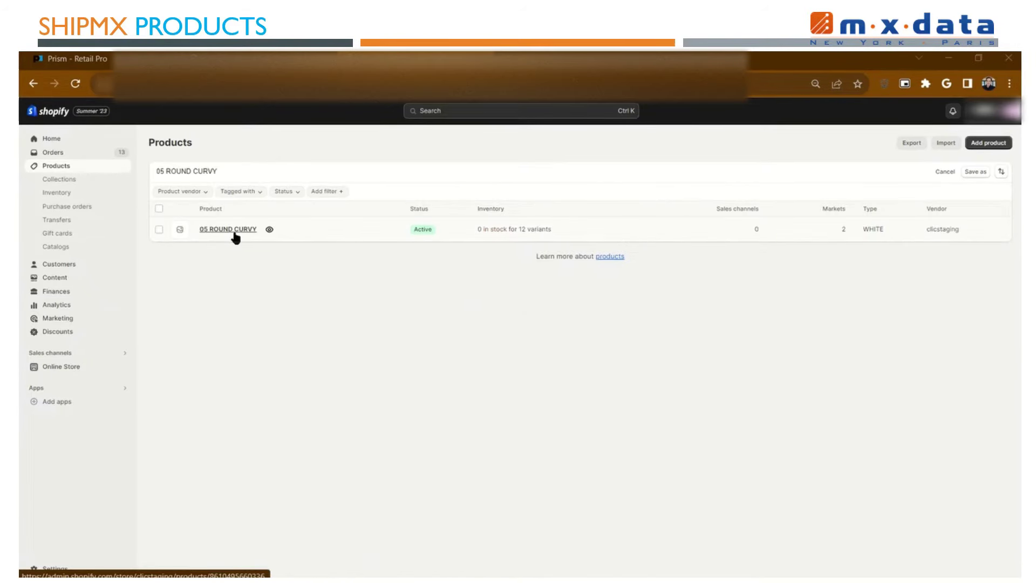
pyautogui.click(235, 230)
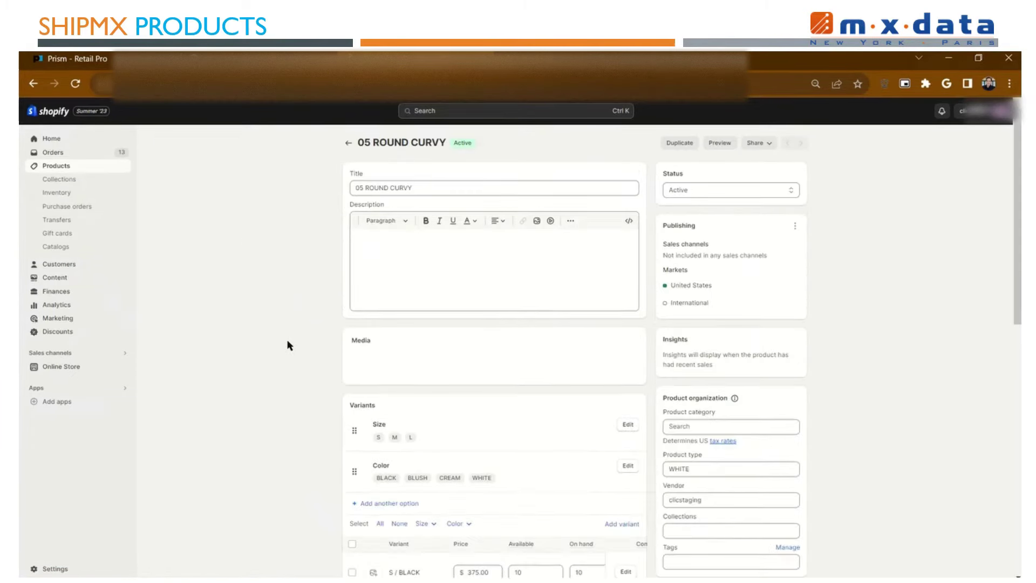
# - Examine the product's variants, the S / BLACK variant's inventory details and its adjustment history, and return to the product page
pyautogui.scroll(-6, 289, 345)
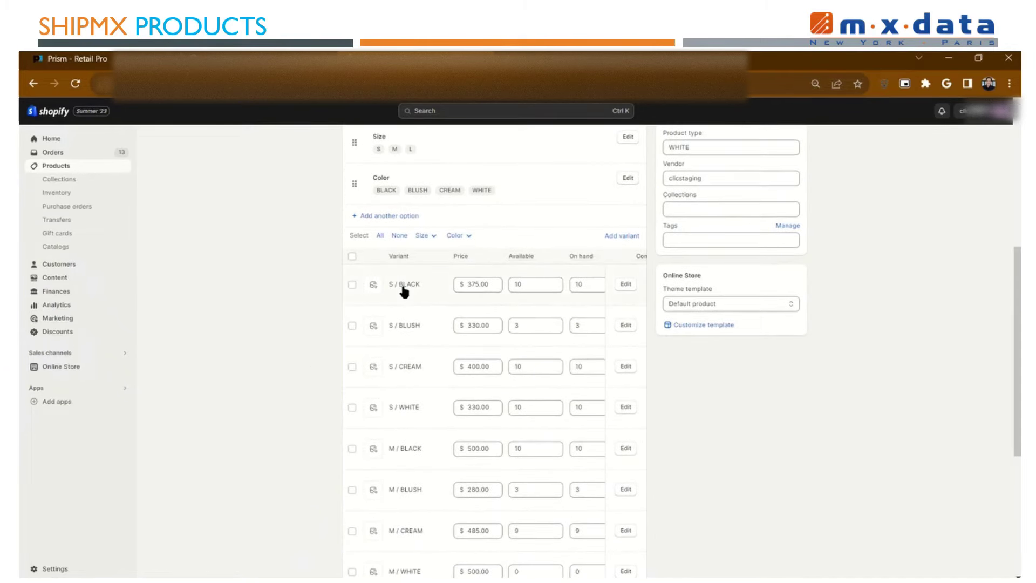
pyautogui.scroll(-1, 407, 303)
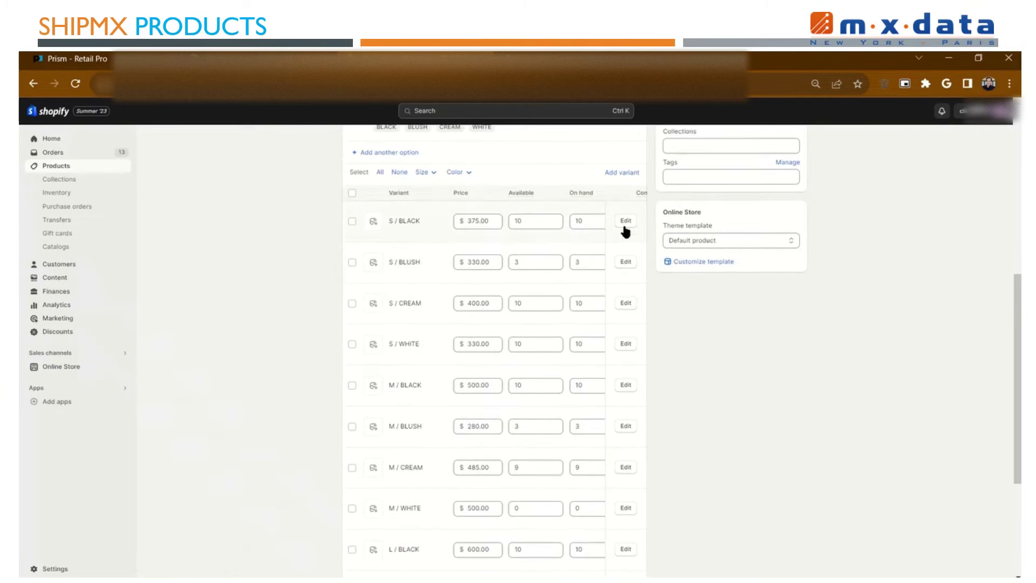
pyautogui.click(625, 221)
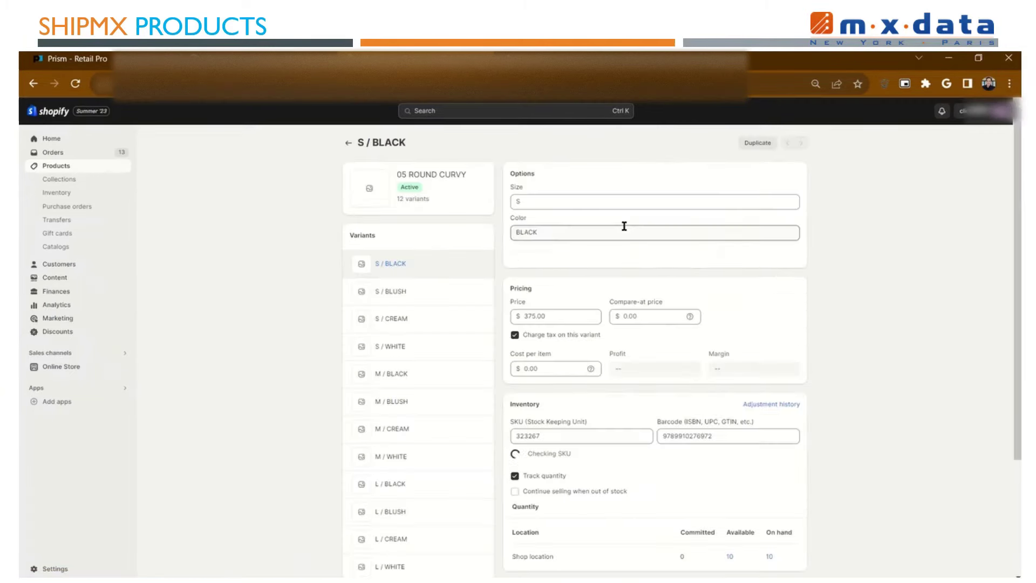
pyautogui.scroll(-3, 606, 287)
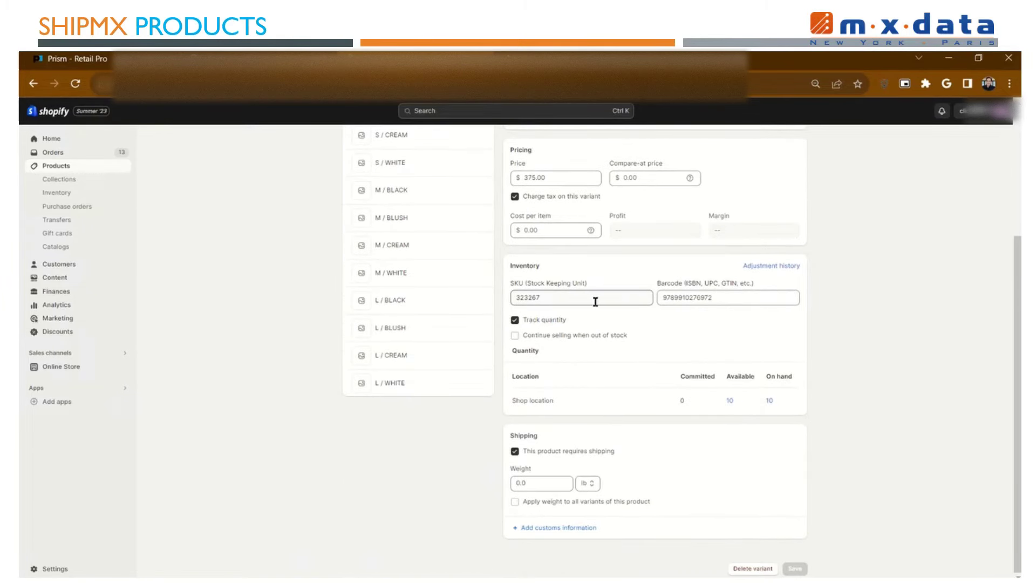
pyautogui.click(771, 268)
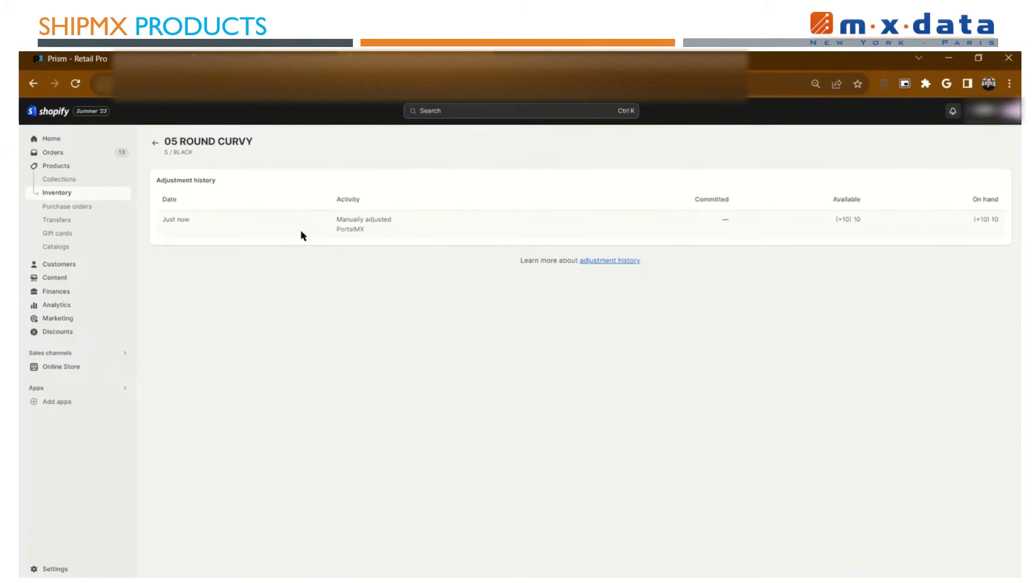
pyautogui.click(155, 144)
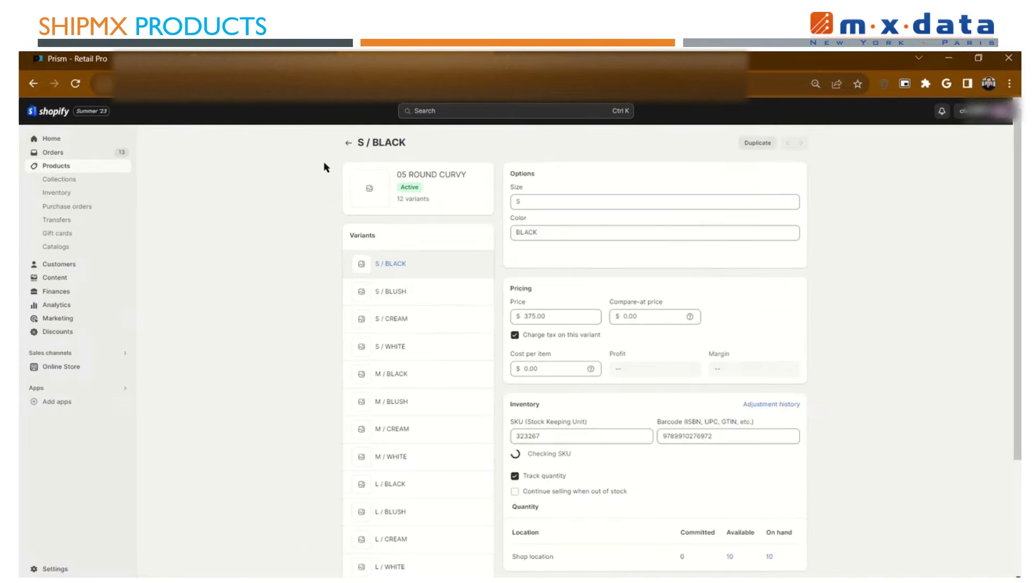
pyautogui.click(347, 143)
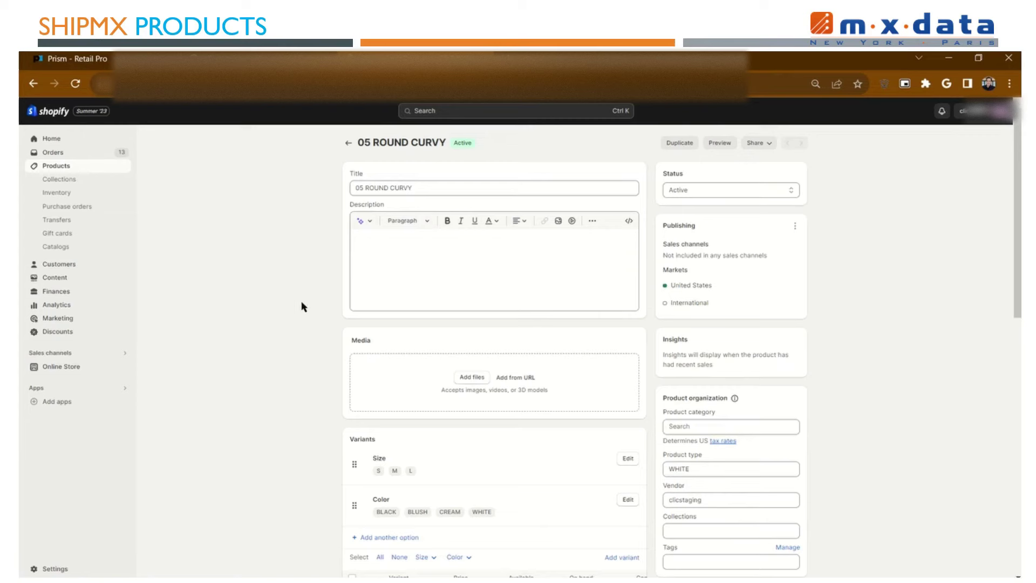
# - Enter "This is Super!" as the product description
pyautogui.click(401, 278)
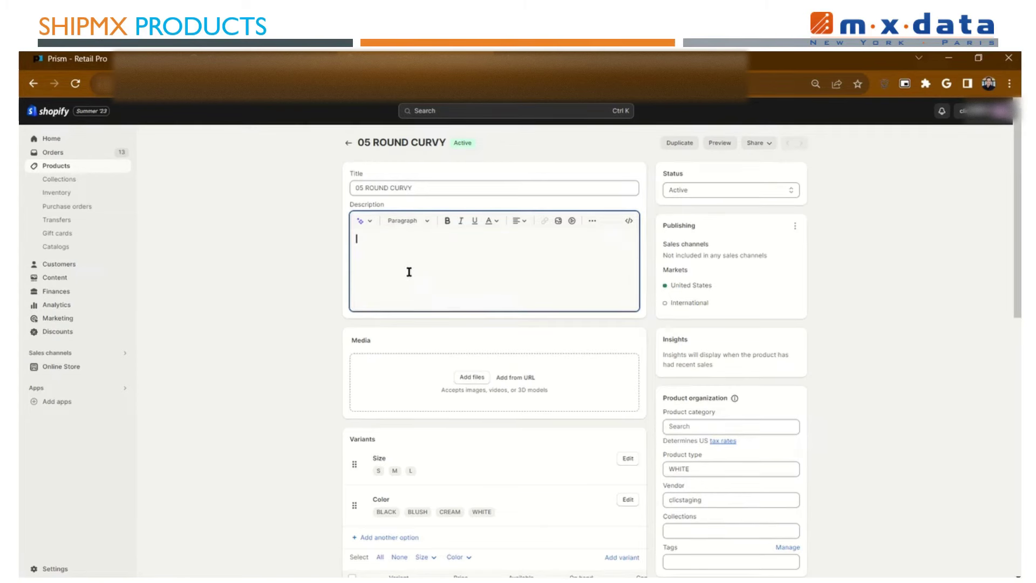
pyautogui.write('test')
pyautogui.press('BackSpace')
pyautogui.press('BackSpace')
pyautogui.press('BackSpace')
pyautogui.press('BackSpace')
pyautogui.write('This isSuper!')
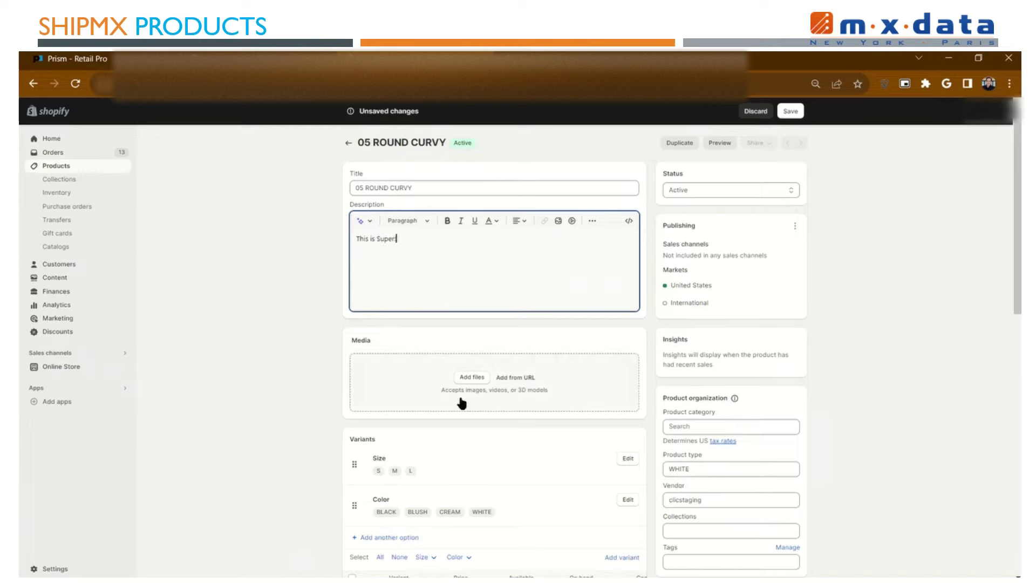
pyautogui.click(467, 378)
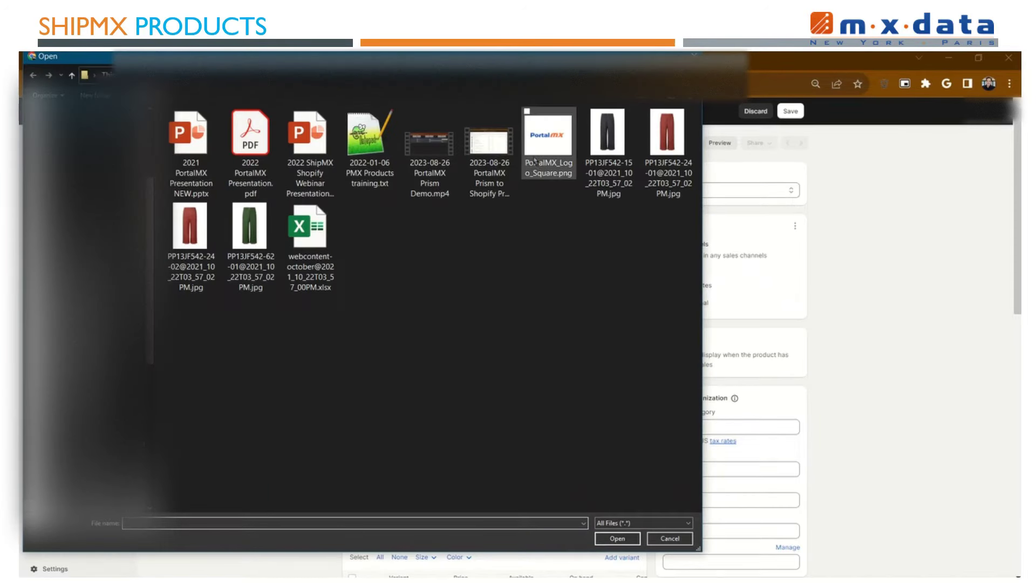
pyautogui.doubleClick(589, 137)
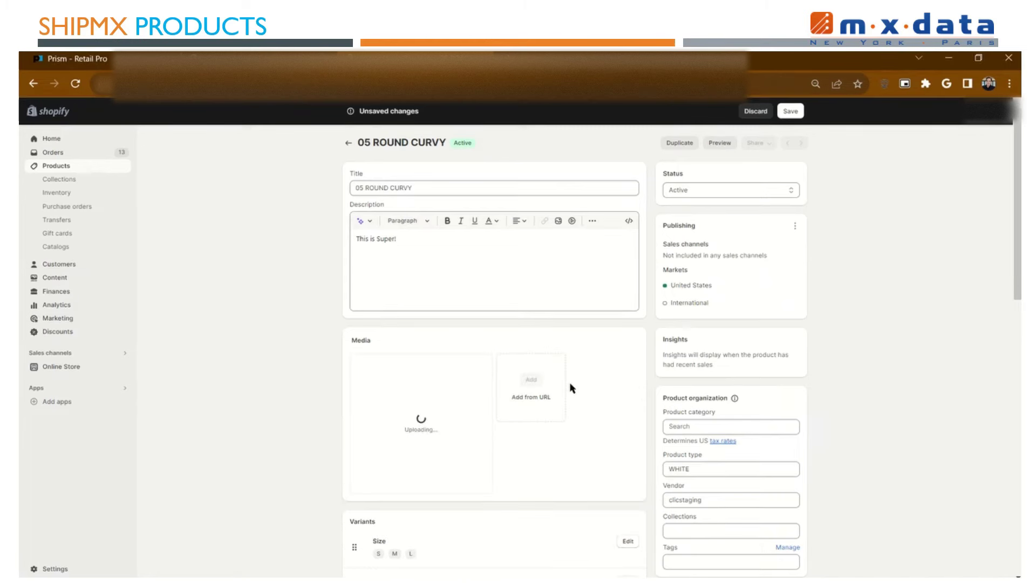
# - Publish the product to the Online Store sales channel and save the product changes
pyautogui.click(794, 226)
pyautogui.click(781, 240)
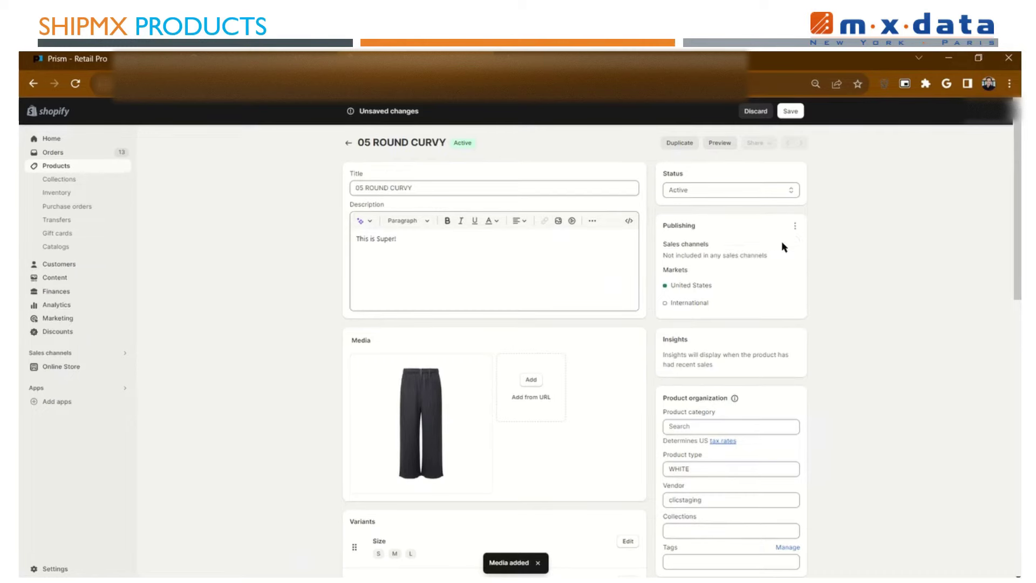
pyautogui.click(376, 339)
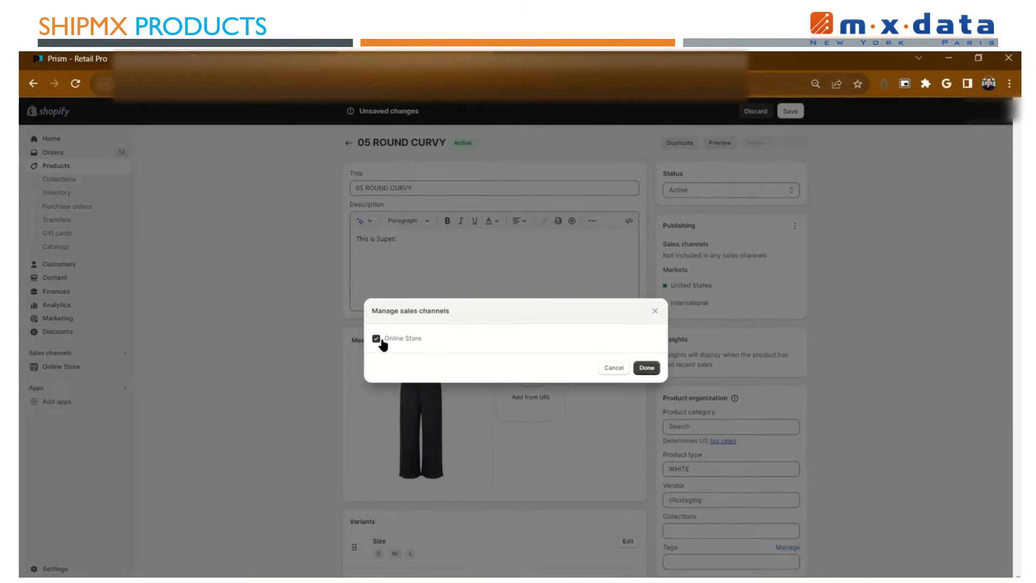
pyautogui.click(644, 369)
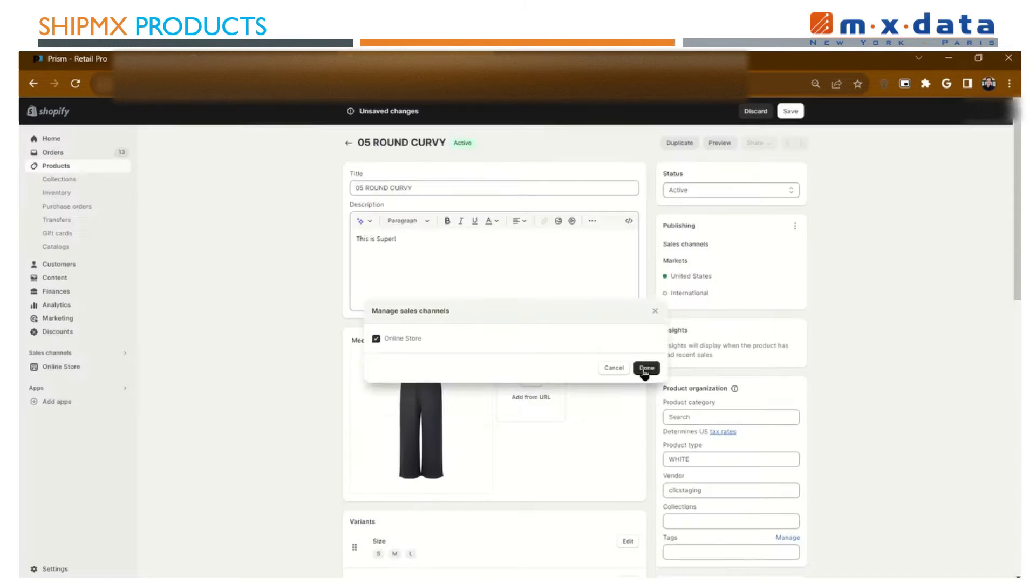
pyautogui.click(787, 117)
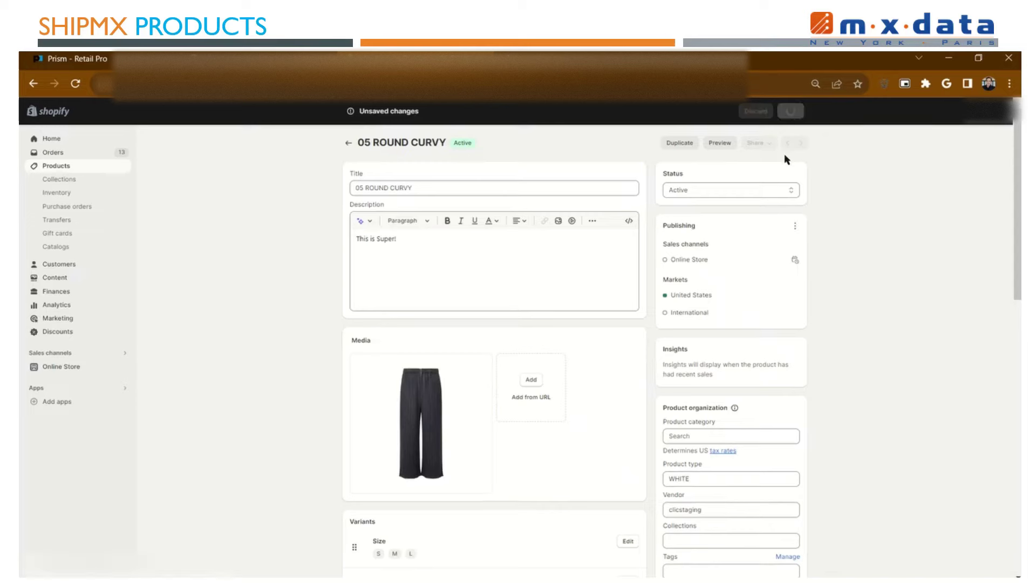
# - Preview the product in the online store, check sizes M and L and colors BLUSH and WHITE, and return to the product page
pyautogui.click(726, 148)
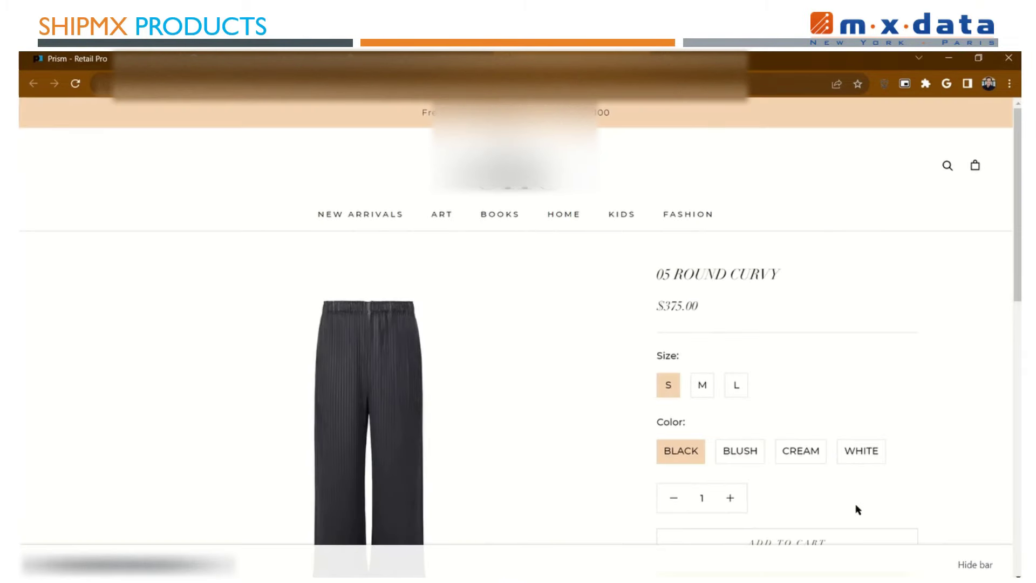
pyautogui.scroll(-1, 858, 496)
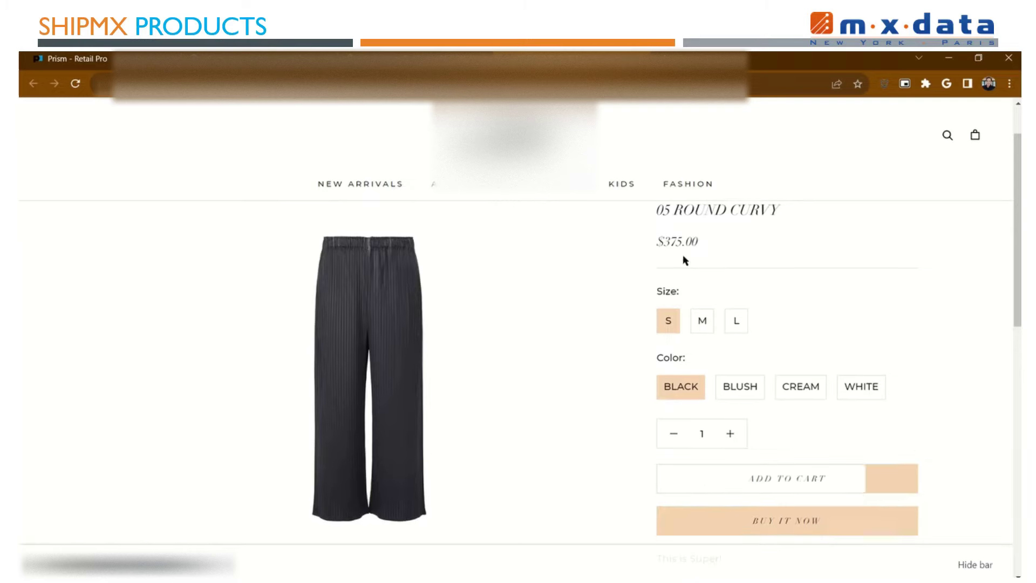
pyautogui.click(700, 329)
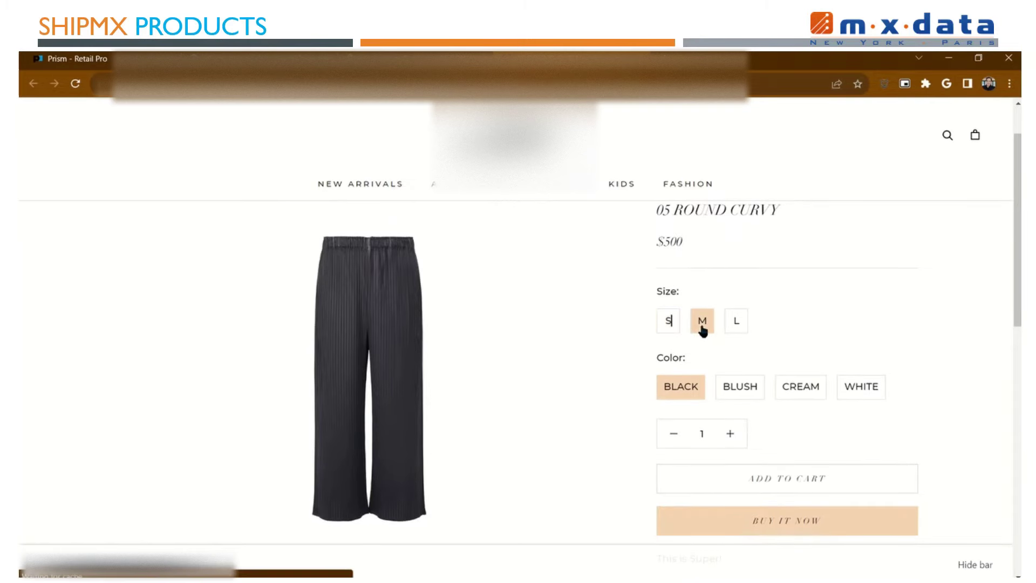
pyautogui.click(733, 323)
pyautogui.click(744, 394)
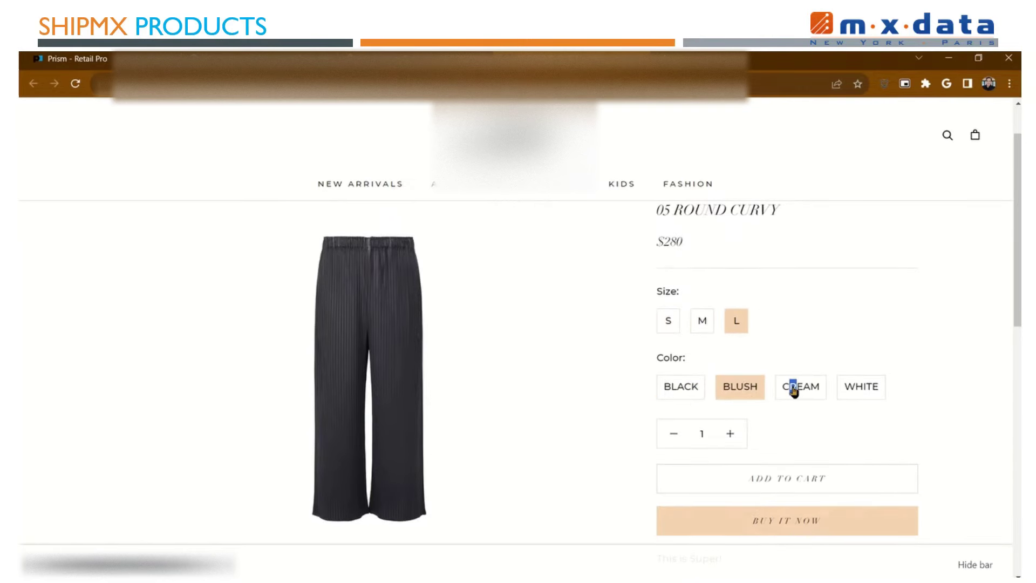
pyautogui.click(851, 392)
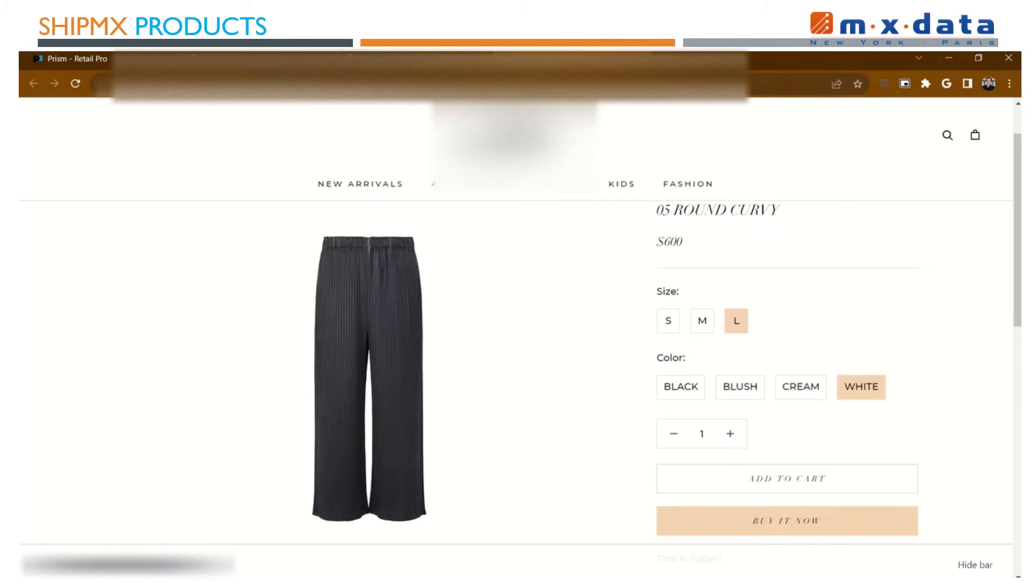
pyautogui.click(640, 58)
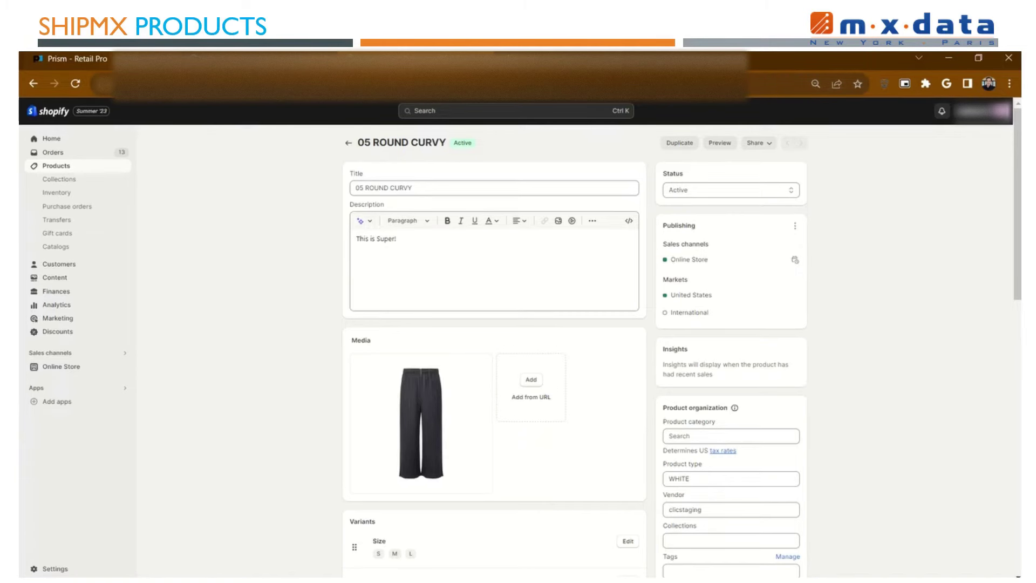
# - Switch to Retail Pro Prism, set the size S on-hand quantities for BLACK, CREAM and WHITE to 10, and save the style
pyautogui.click(70, 58)
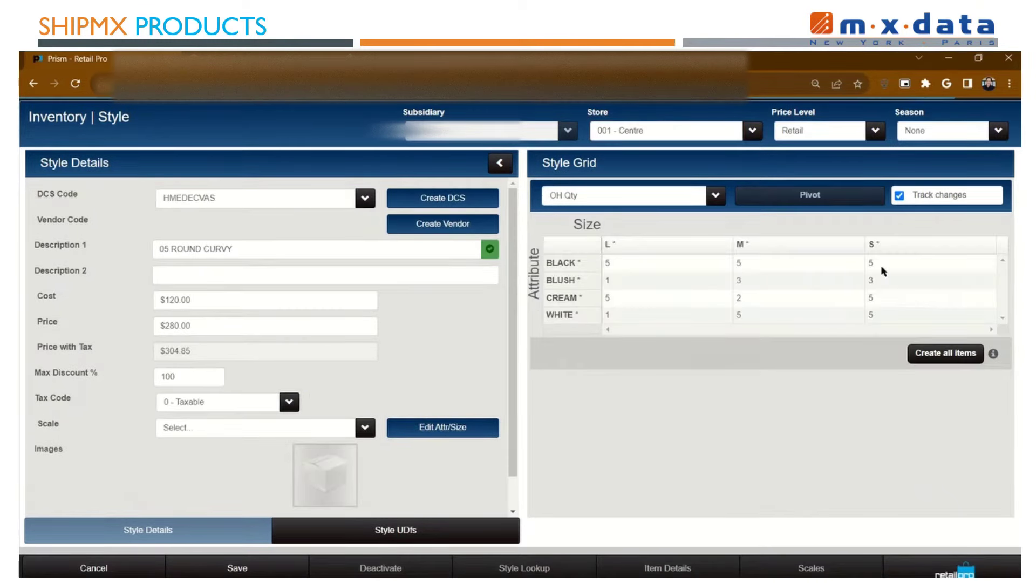
pyautogui.click(880, 264)
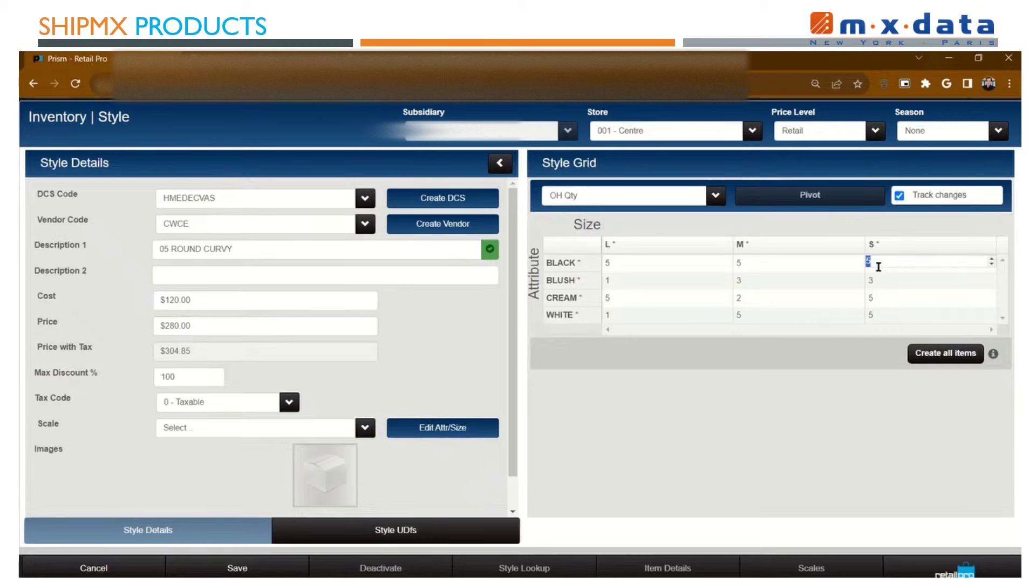
pyautogui.write('10')
pyautogui.click(897, 300)
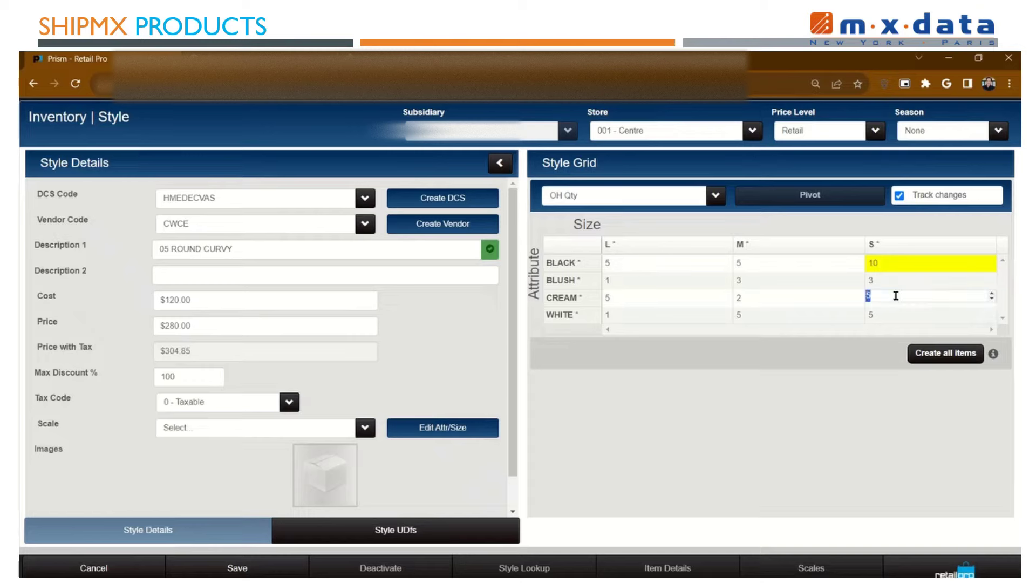
pyautogui.write('10')
pyautogui.click(887, 312)
pyautogui.write('10')
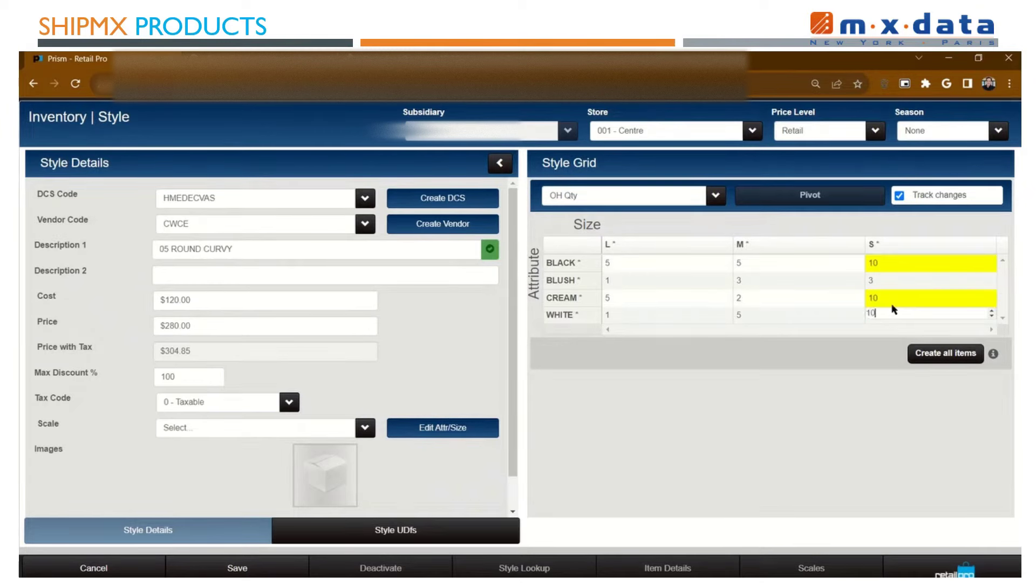
pyautogui.click(847, 315)
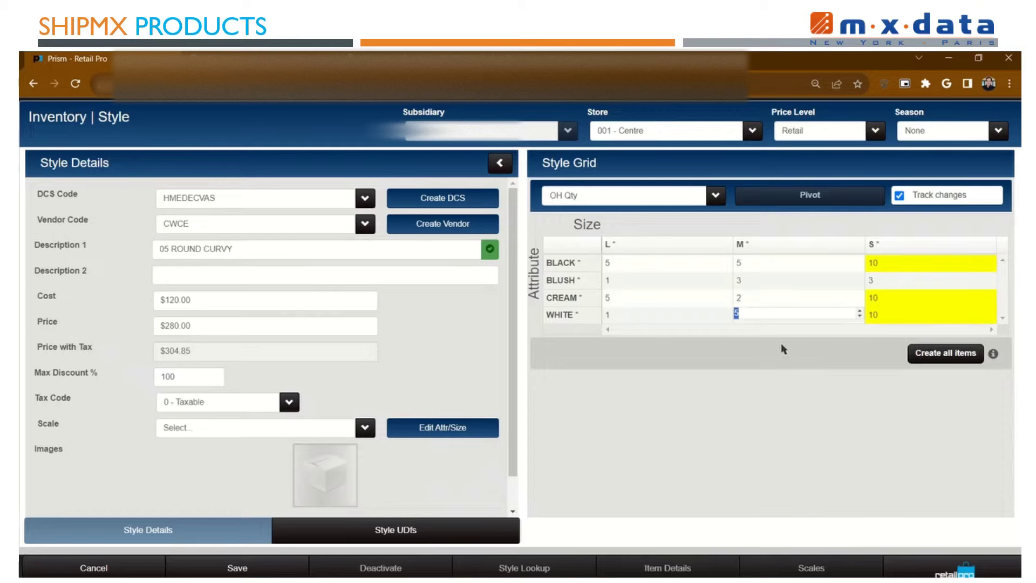
pyautogui.click(263, 569)
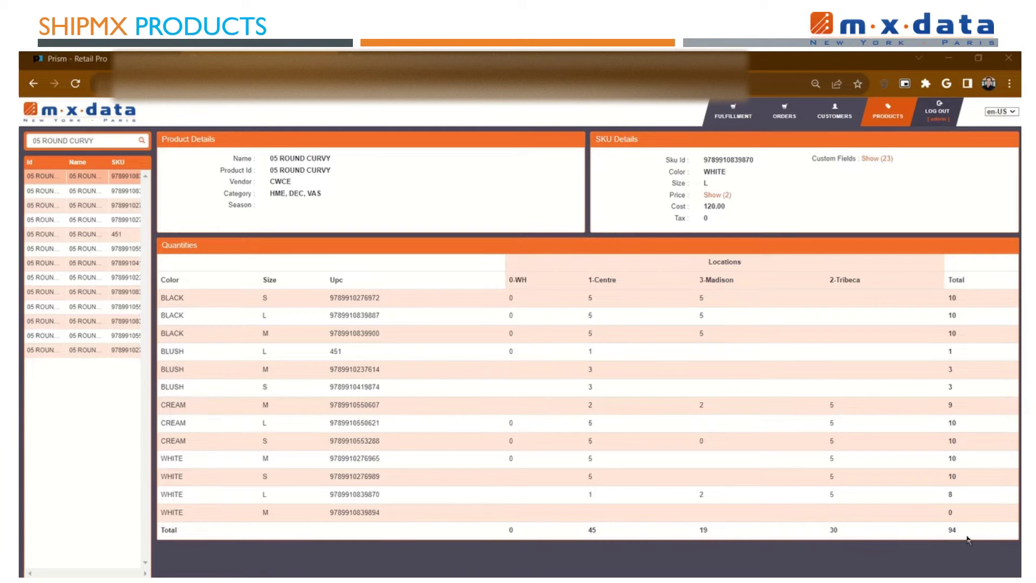
# - Examine the 05 ROUND CURVY total quantity in ShipMX and refresh the page
pyautogui.doubleClick(952, 530)
pyautogui.click(75, 83)
# - Switch back to Shopify, check the variant quantities before and after refreshing the product page, and open the S / BLACK variant's adjustment history
pyautogui.click(303, 59)
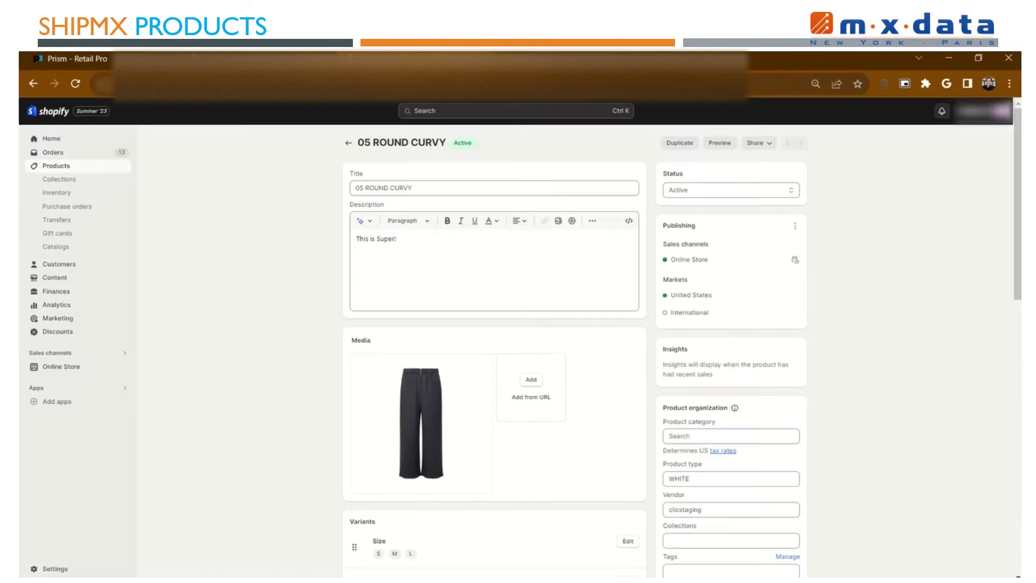
pyautogui.scroll(-4, 301, 356)
pyautogui.scroll(-4, 301, 357)
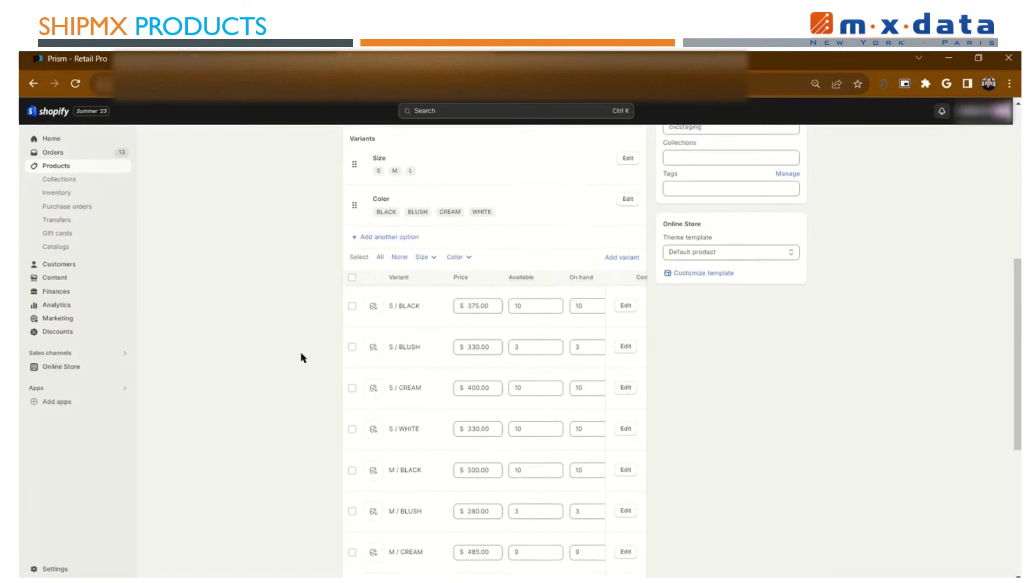
pyautogui.scroll(-1, 539, 319)
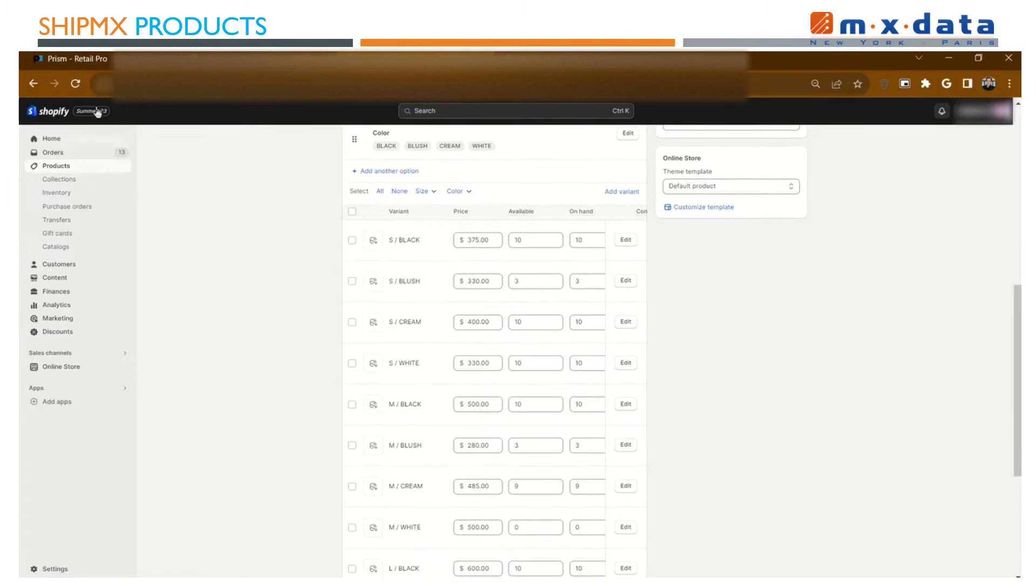
pyautogui.click(76, 85)
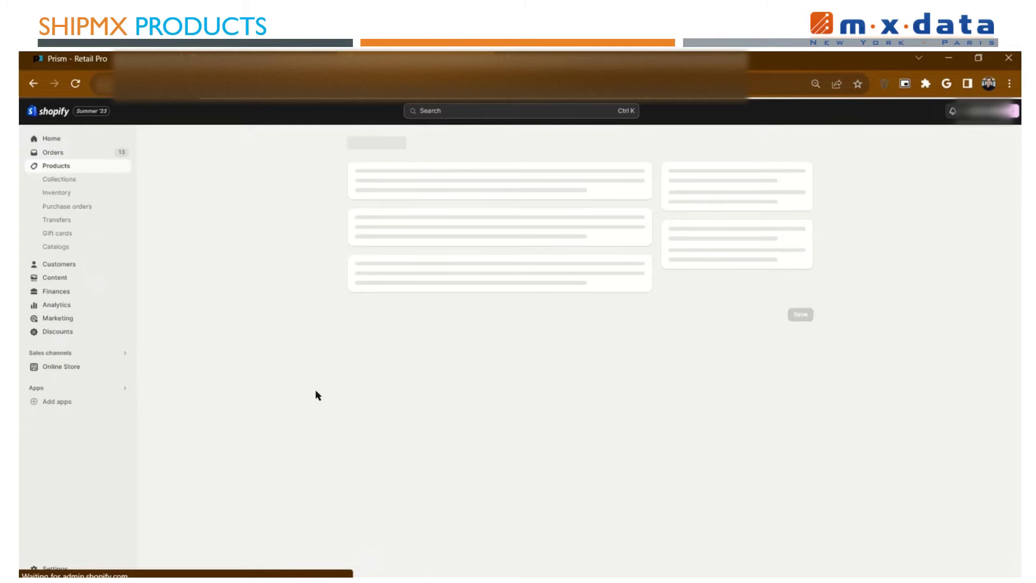
pyautogui.scroll(-3, 316, 390)
pyautogui.scroll(-4, 317, 390)
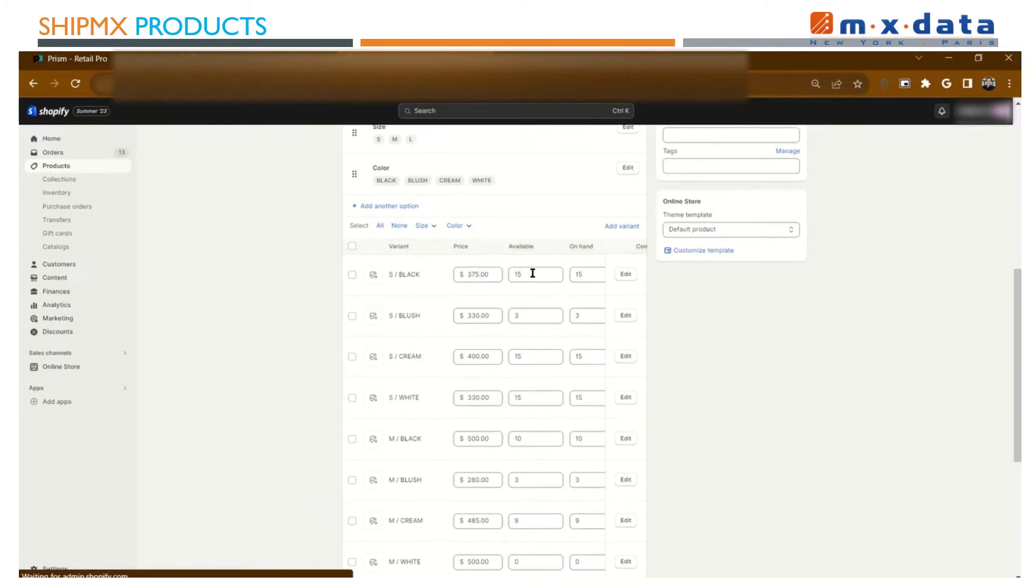
pyautogui.click(624, 279)
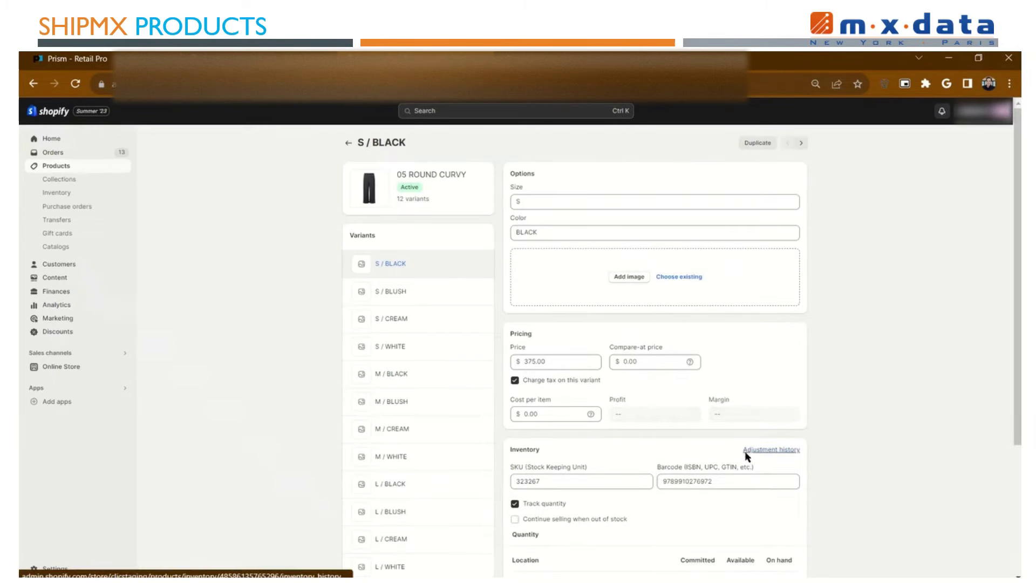
pyautogui.click(745, 452)
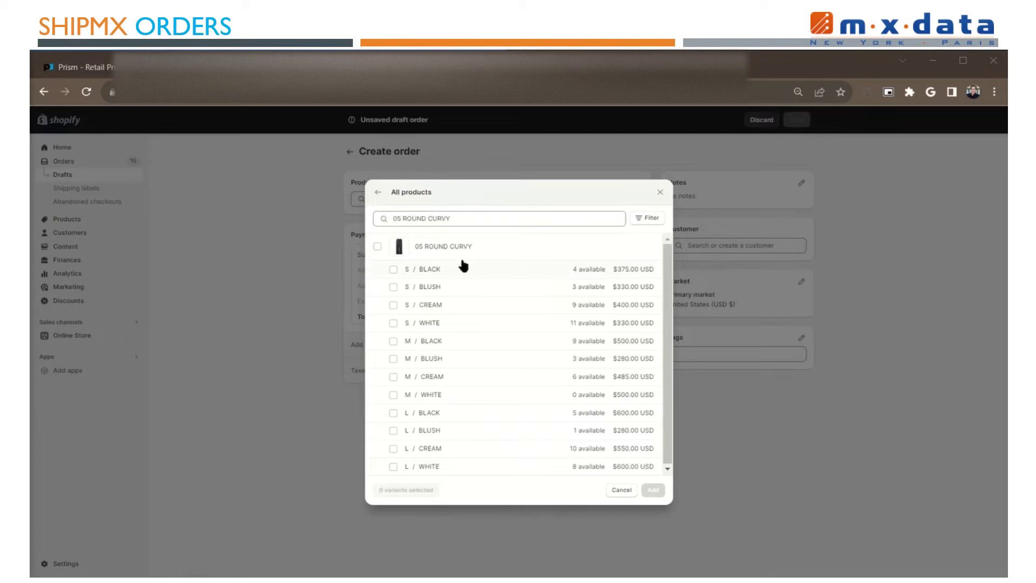
# - Add the 05 ROUND CURVY variants S / WHITE (quantity 2), L / BLACK (quantity 1) and L / CREAM (quantity 2) to the draft order
pyautogui.click(393, 323)
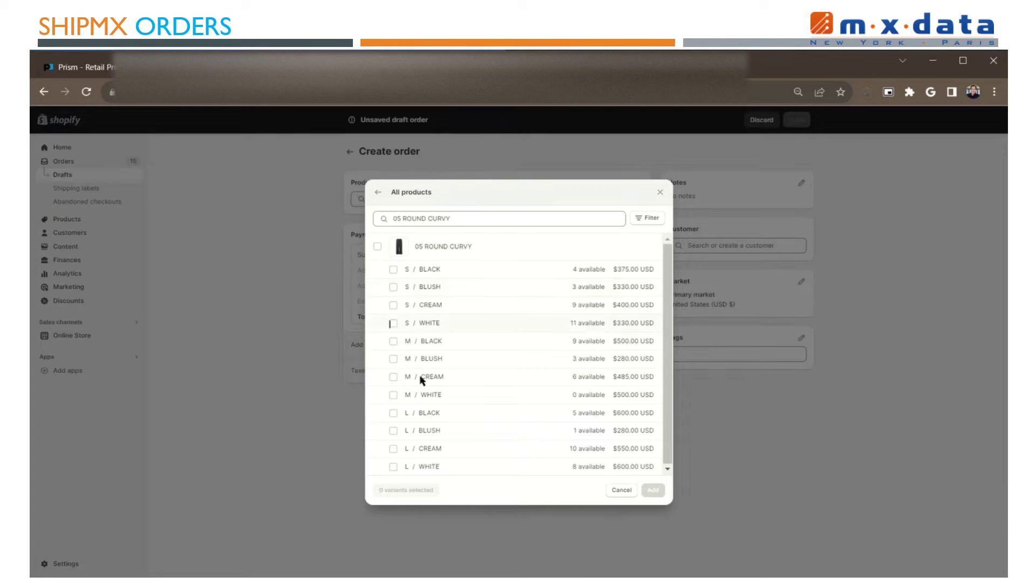
pyautogui.click(394, 449)
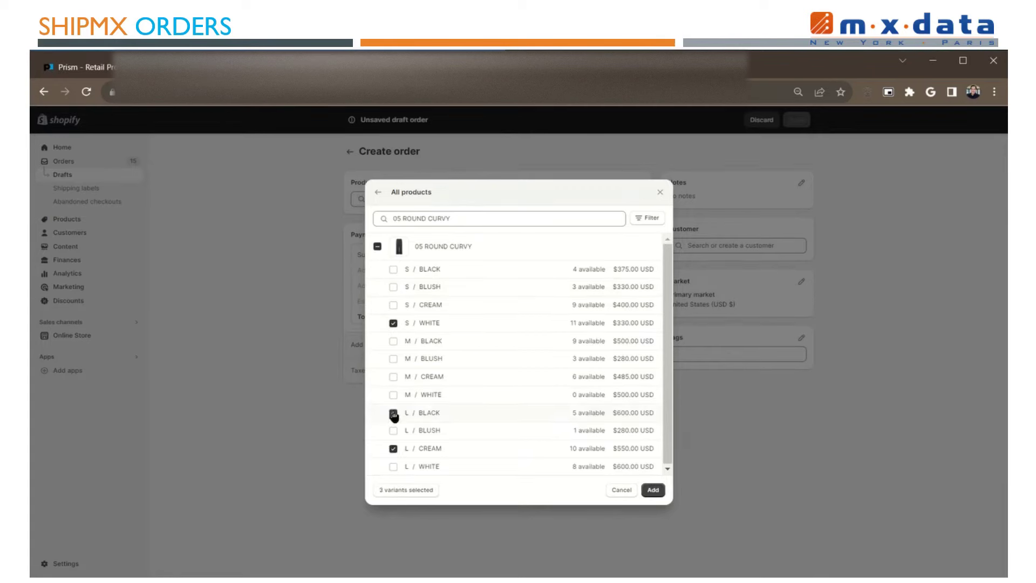
pyautogui.click(652, 489)
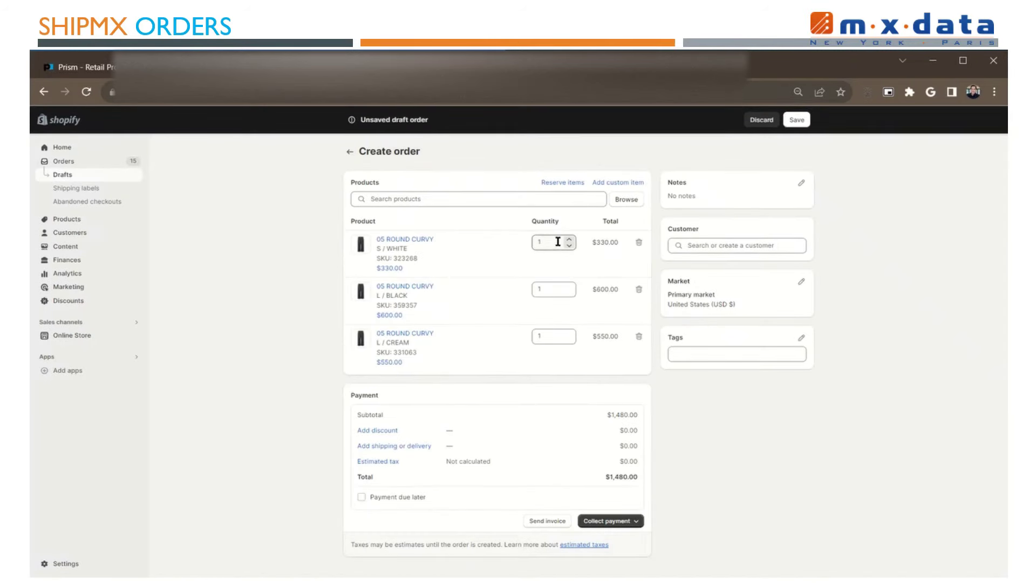
pyautogui.click(569, 239)
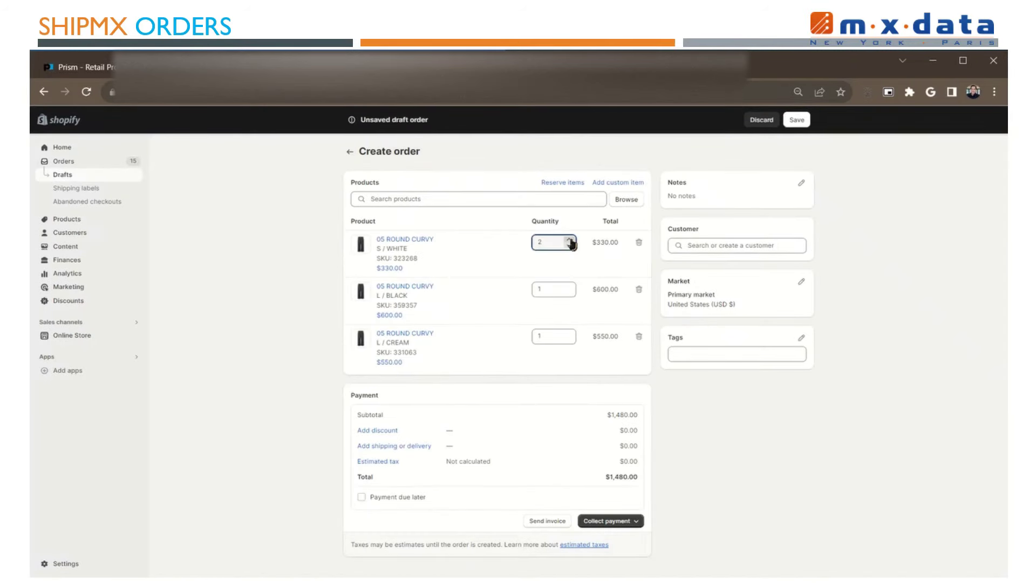
pyautogui.click(569, 333)
# - Search for the existing customer by first name and assign that customer to the draft order
pyautogui.click(723, 245)
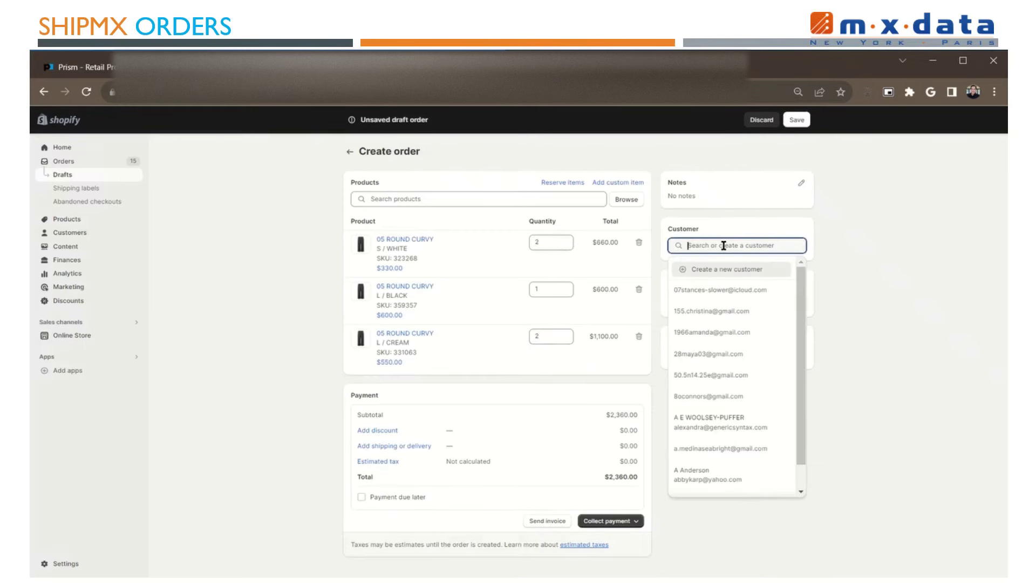
pyautogui.write('AMARU')
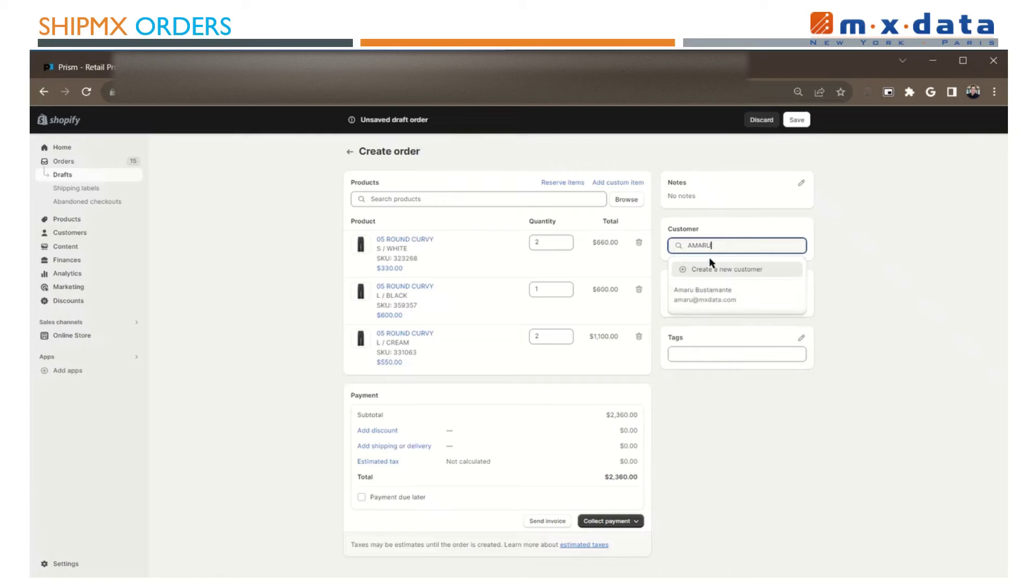
pyautogui.click(699, 302)
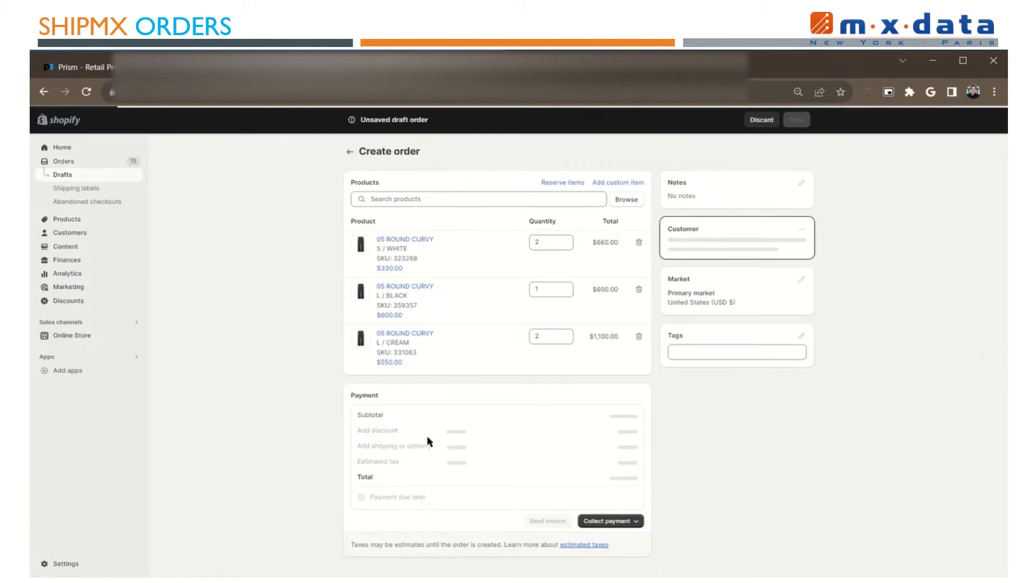
# - Apply a 5% discount to the draft order with the reason TEST5
pyautogui.click(384, 430)
pyautogui.click(435, 322)
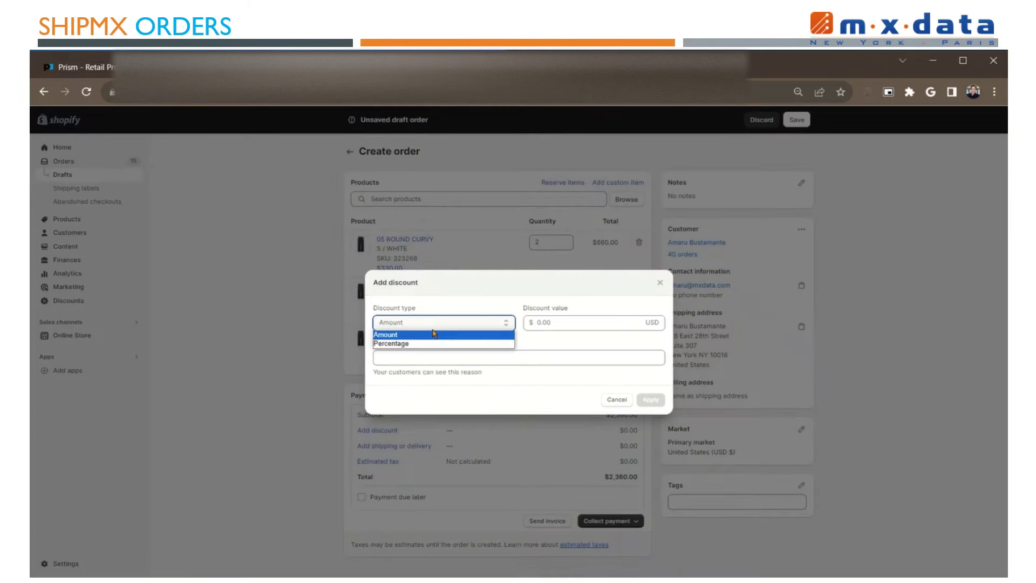
pyautogui.click(434, 344)
pyautogui.click(554, 323)
pyautogui.write('5')
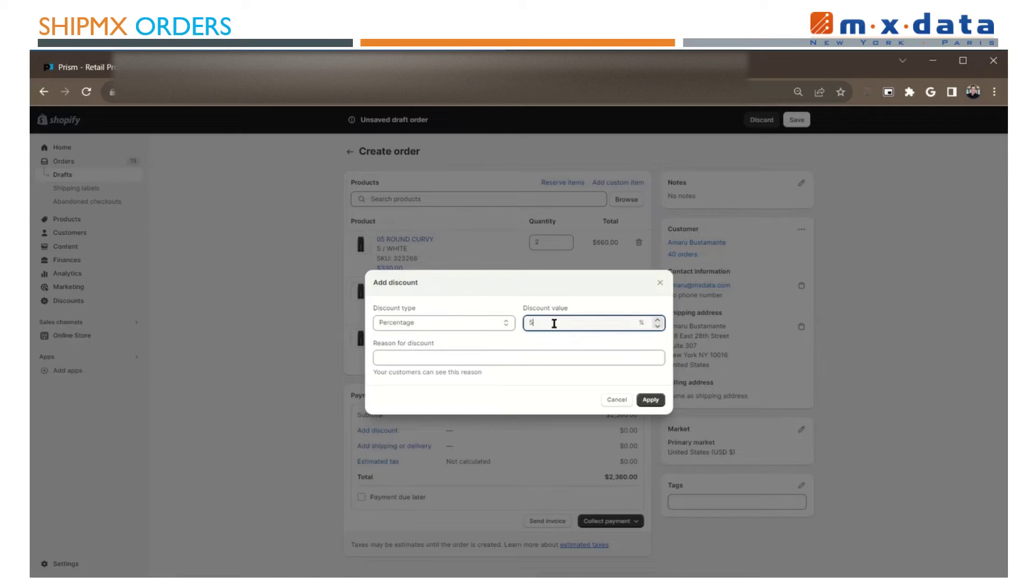
pyautogui.click(550, 356)
pyautogui.write('TEST5')
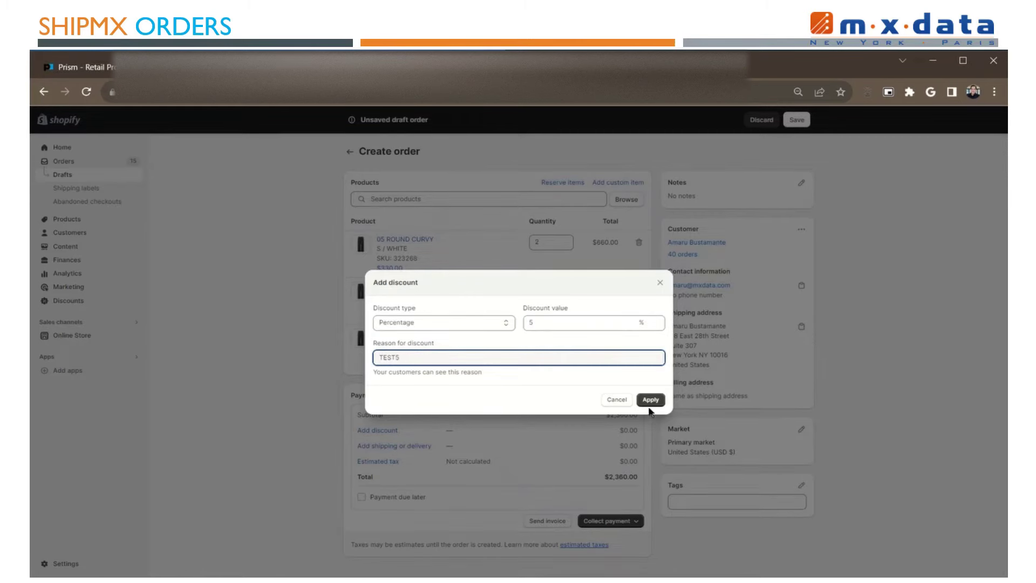
pyautogui.click(651, 400)
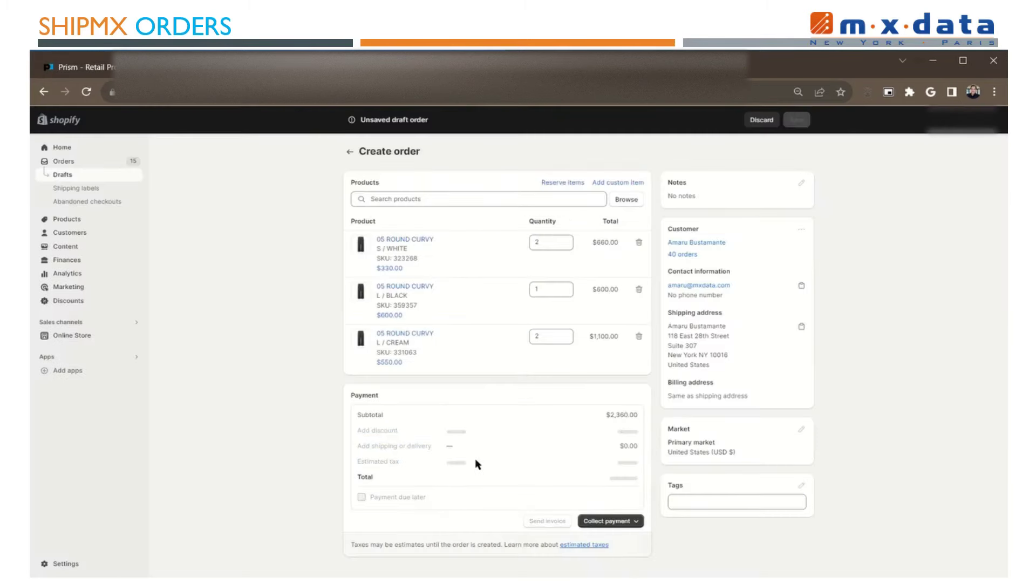
# - Add the Standard shipping rate of $6.90 to the draft order
pyautogui.click(394, 446)
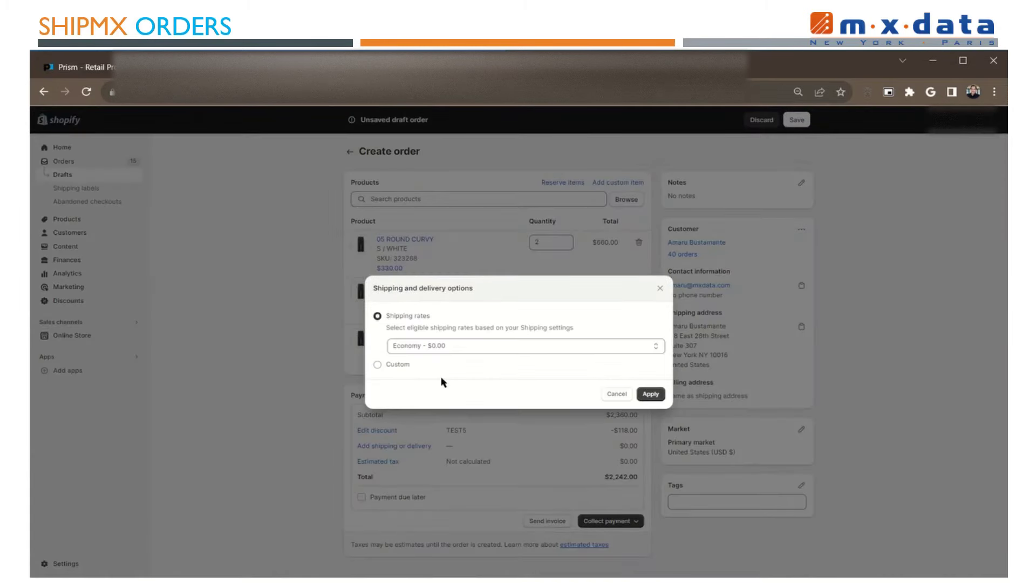
pyautogui.click(440, 349)
pyautogui.click(446, 364)
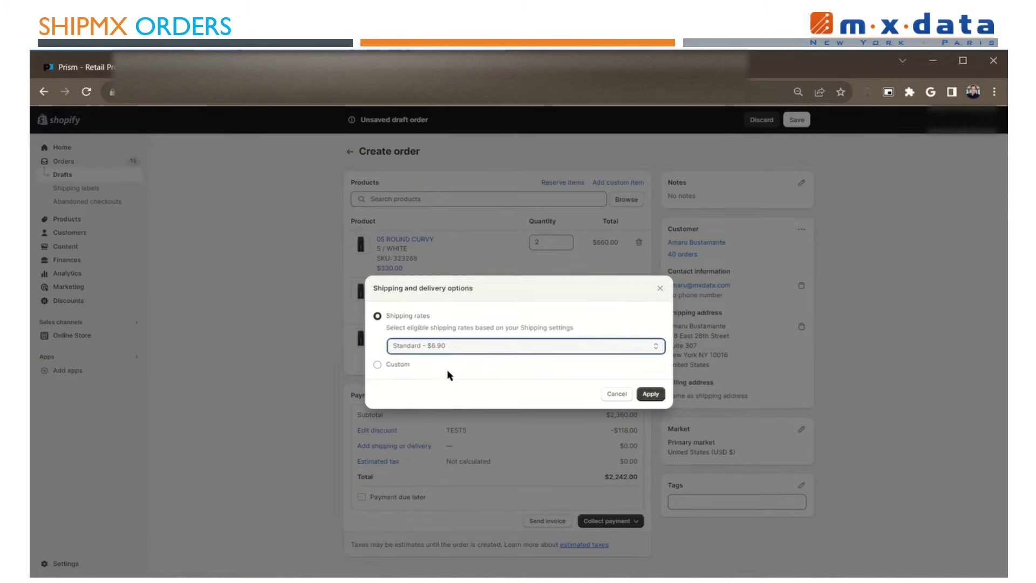
pyautogui.click(650, 394)
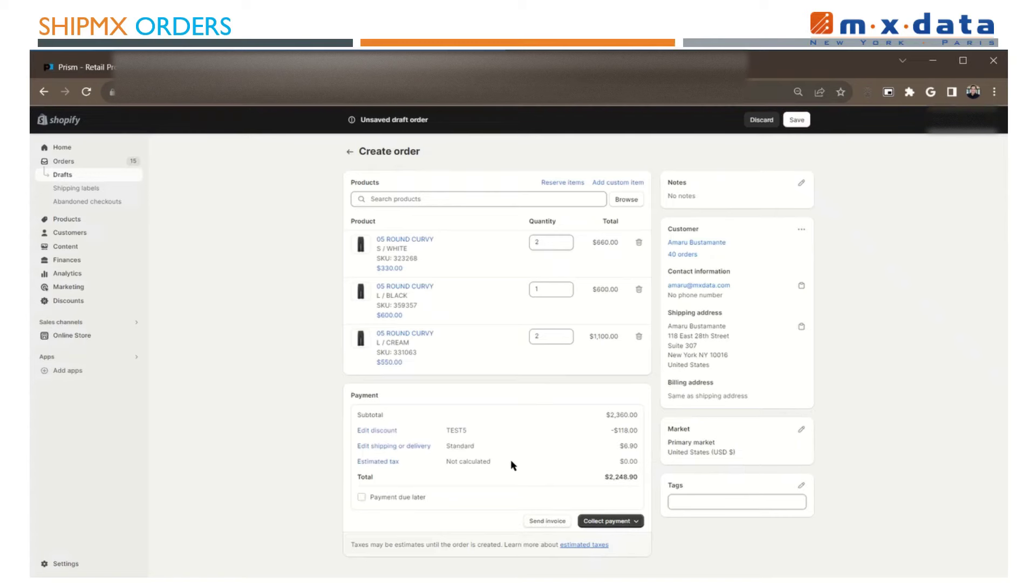
# - Mark the draft order as paid, create the order from it, and review its timeline
pyautogui.click(633, 521)
pyautogui.click(623, 557)
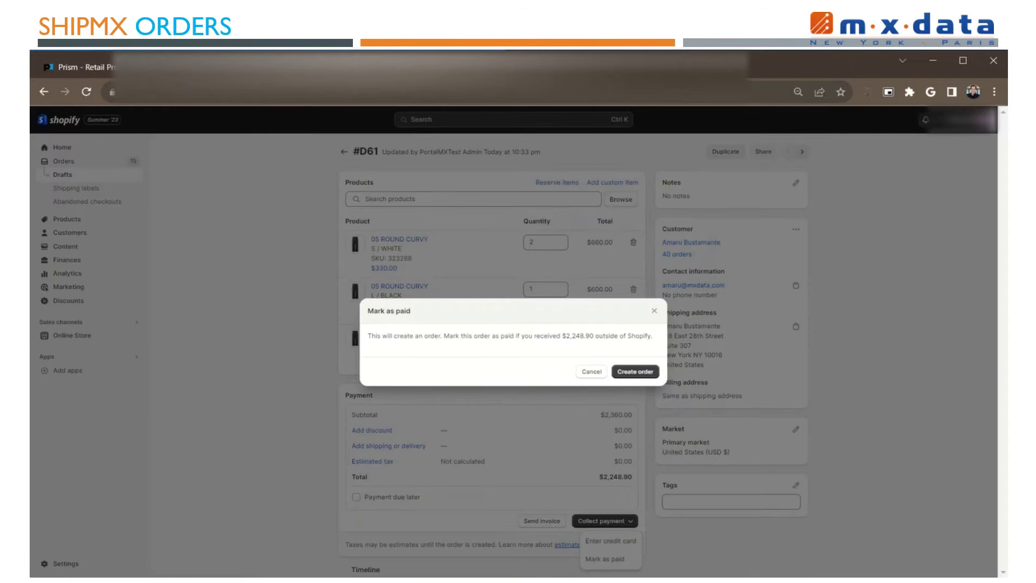
pyautogui.click(636, 371)
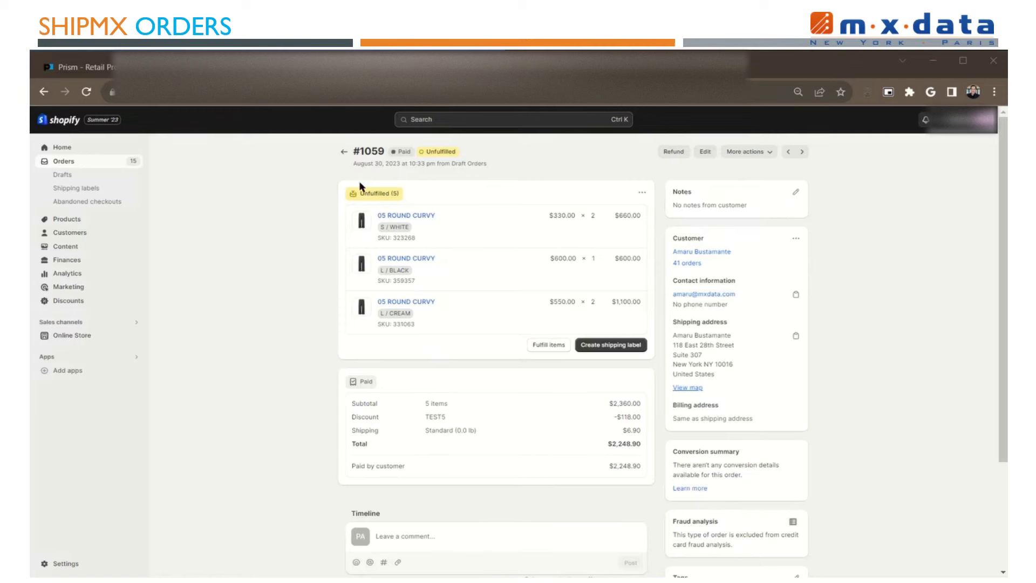
pyautogui.scroll(-3, 317, 300)
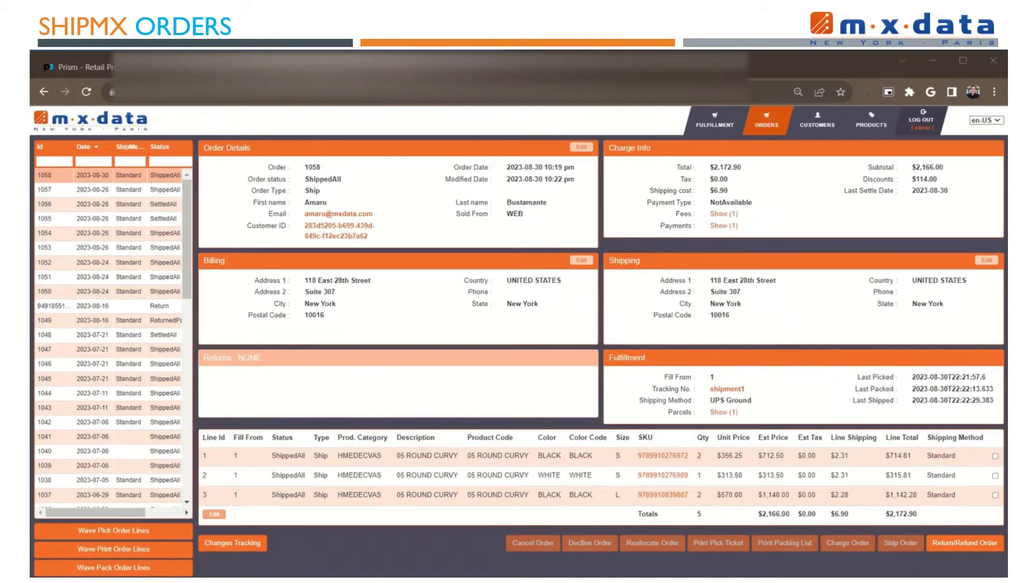
# - Switch to the ShipMX portal, refresh the orders page, and check the linked IDs on the new order's customer record before returning to the order
pyautogui.click(87, 93)
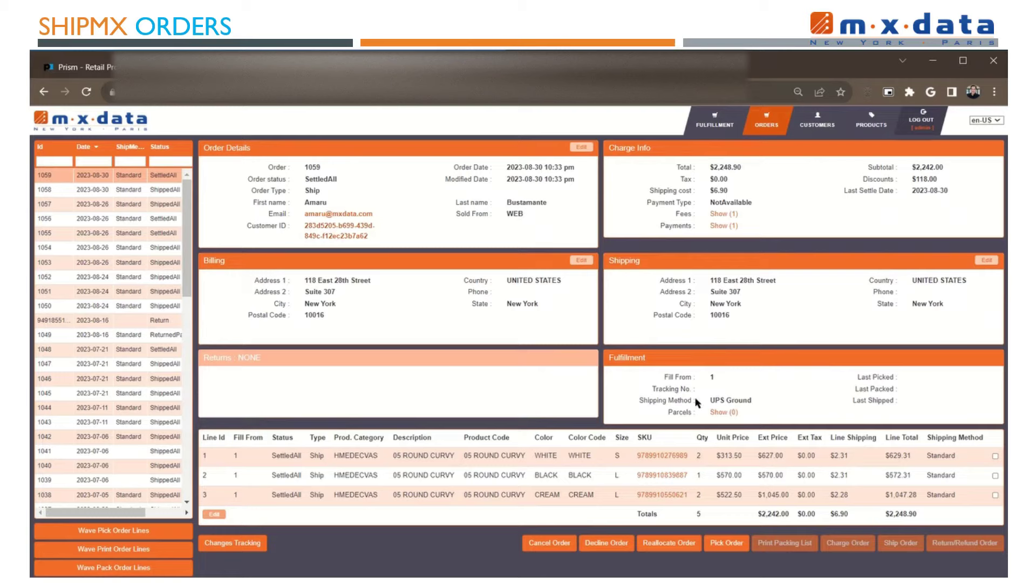
pyautogui.click(345, 235)
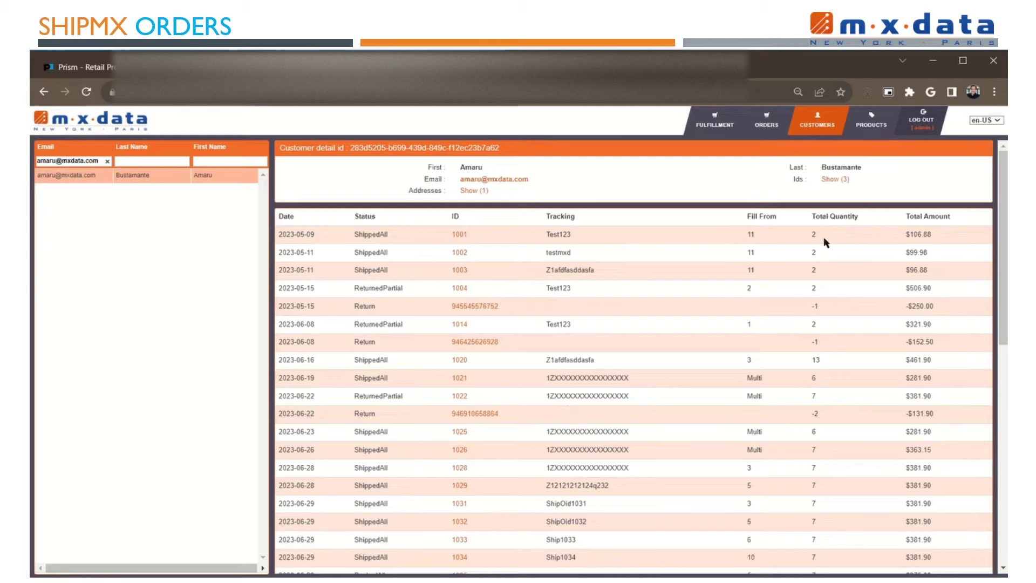
pyautogui.click(833, 181)
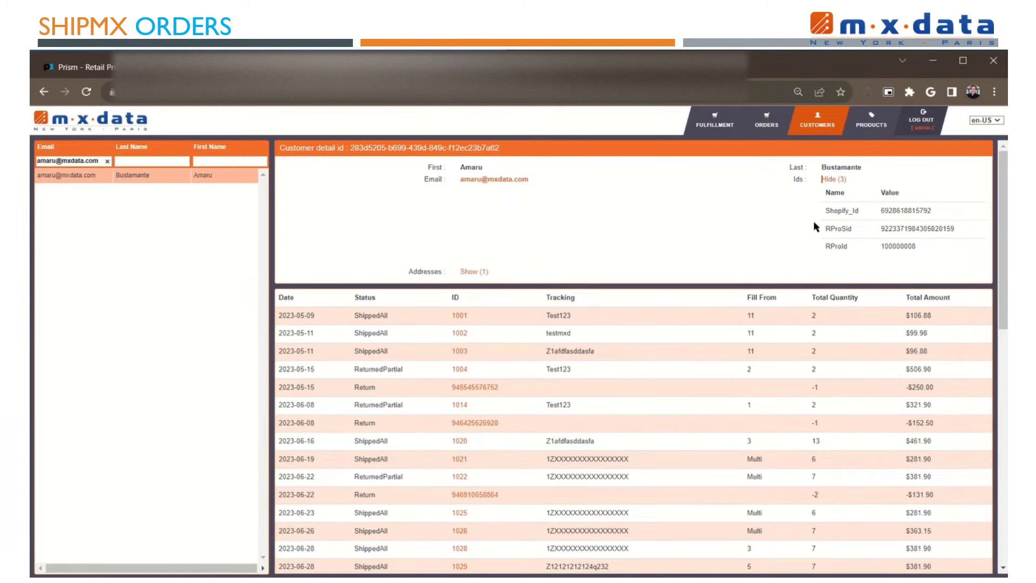
pyautogui.moveTo(817, 217); pyautogui.dragTo(948, 229)
pyautogui.moveTo(828, 258); pyautogui.dragTo(930, 250)
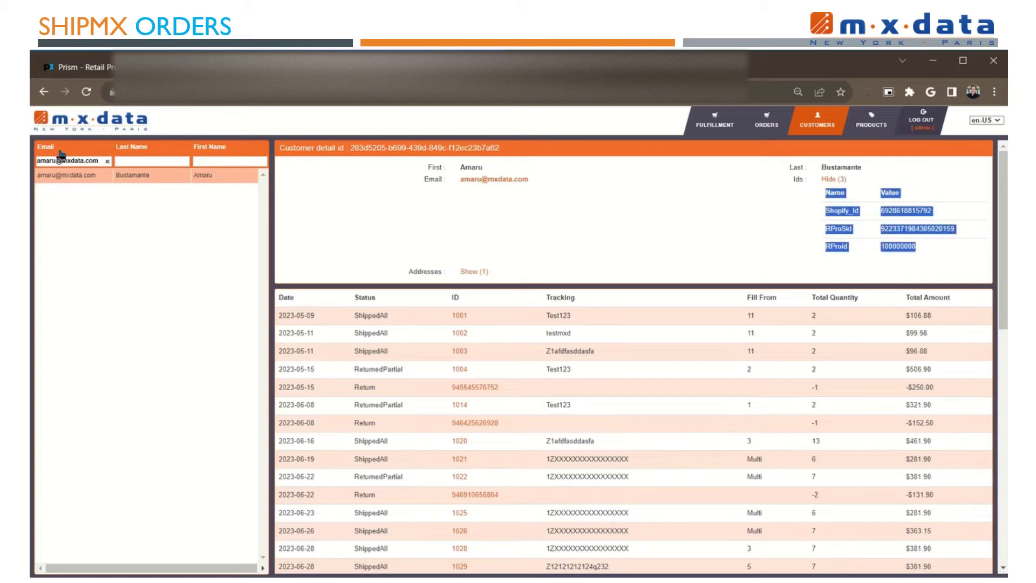
pyautogui.click(44, 100)
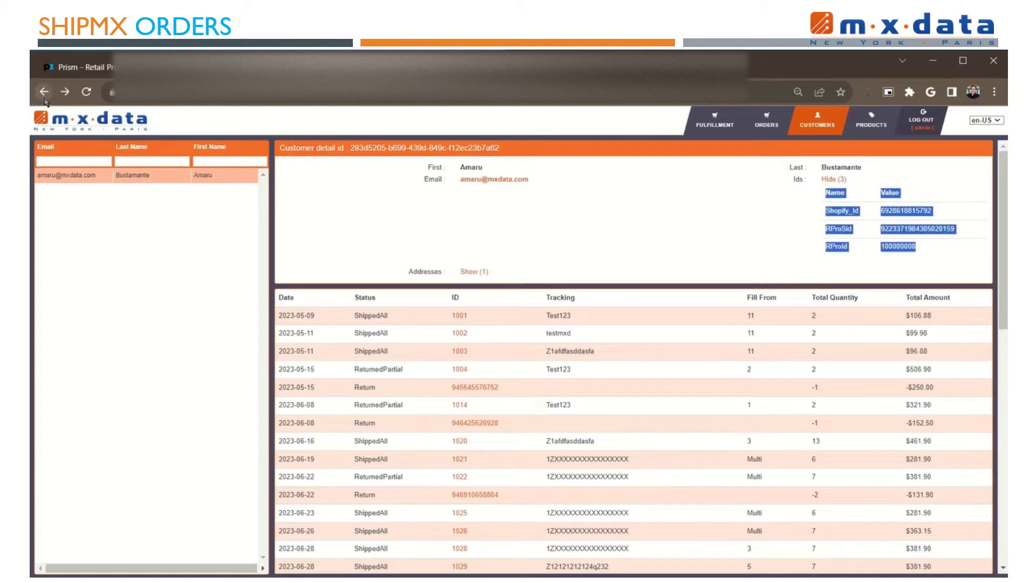
pyautogui.click(44, 99)
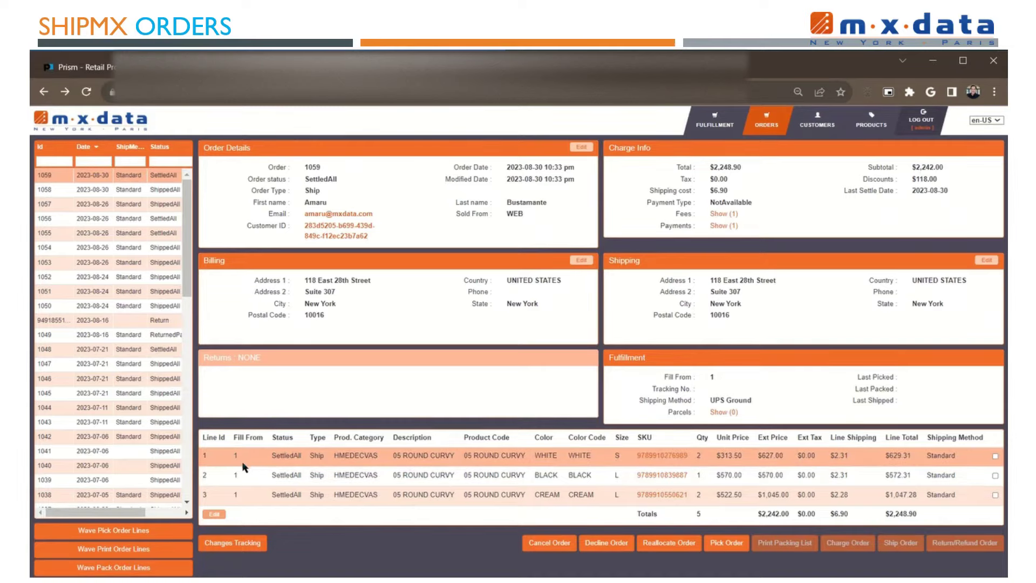
# - Reallocate the entire new order to location 3
pyautogui.click(668, 542)
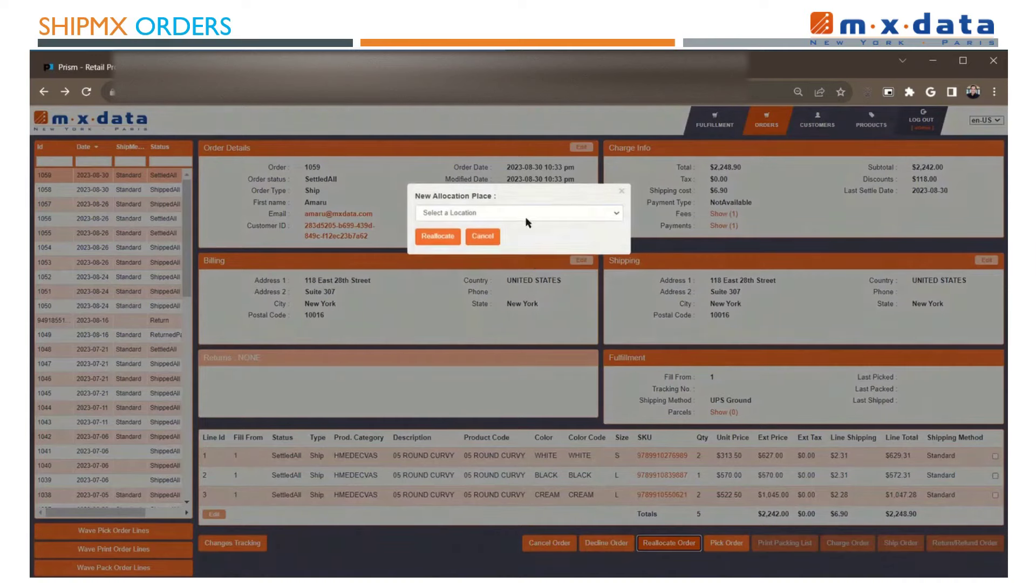
pyautogui.click(527, 215)
pyautogui.click(512, 252)
pyautogui.click(438, 236)
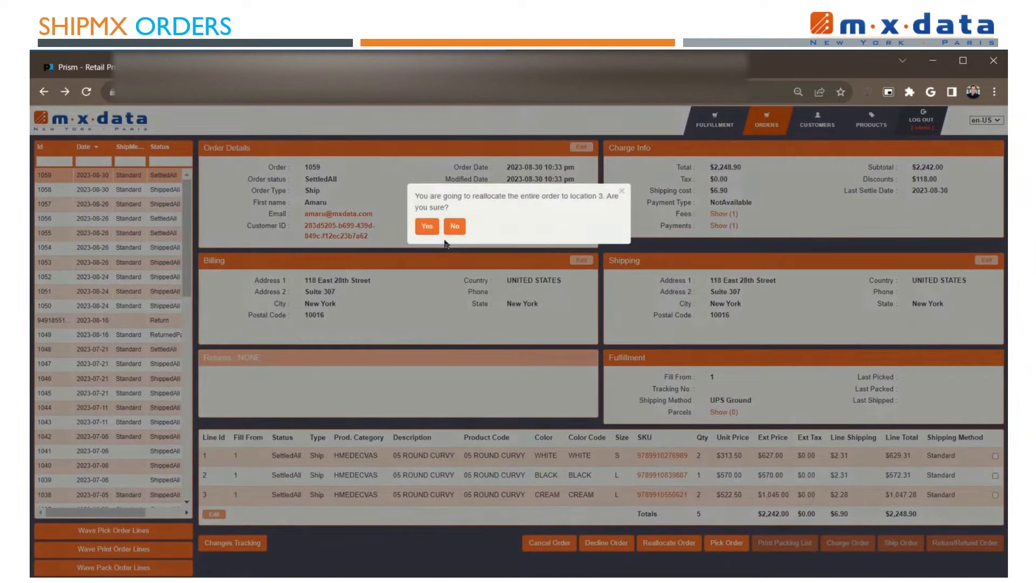
pyautogui.click(426, 229)
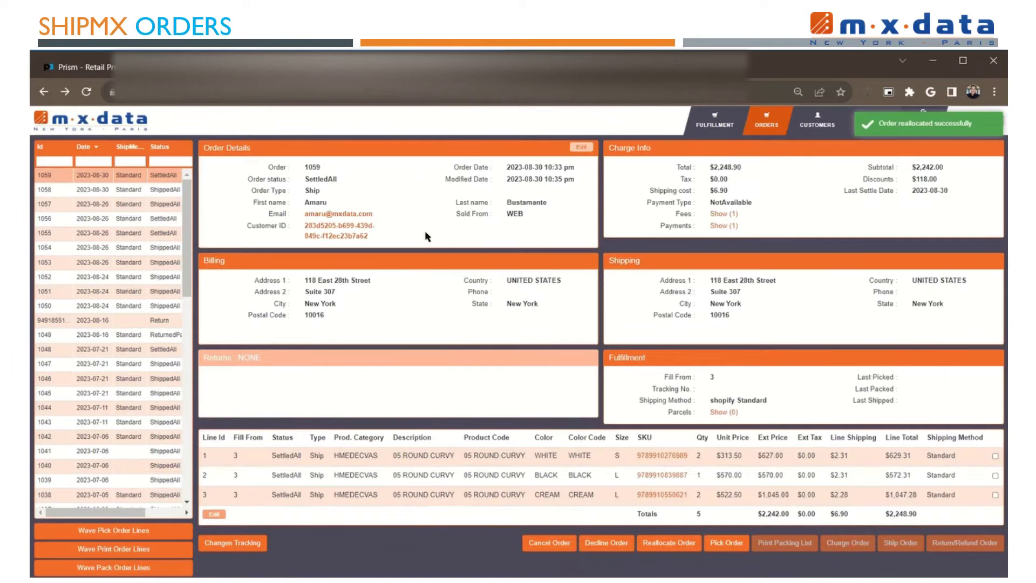
# - Reallocate the entire order to location 1 and inspect the unit details of its S / WHITE line
pyautogui.click(654, 544)
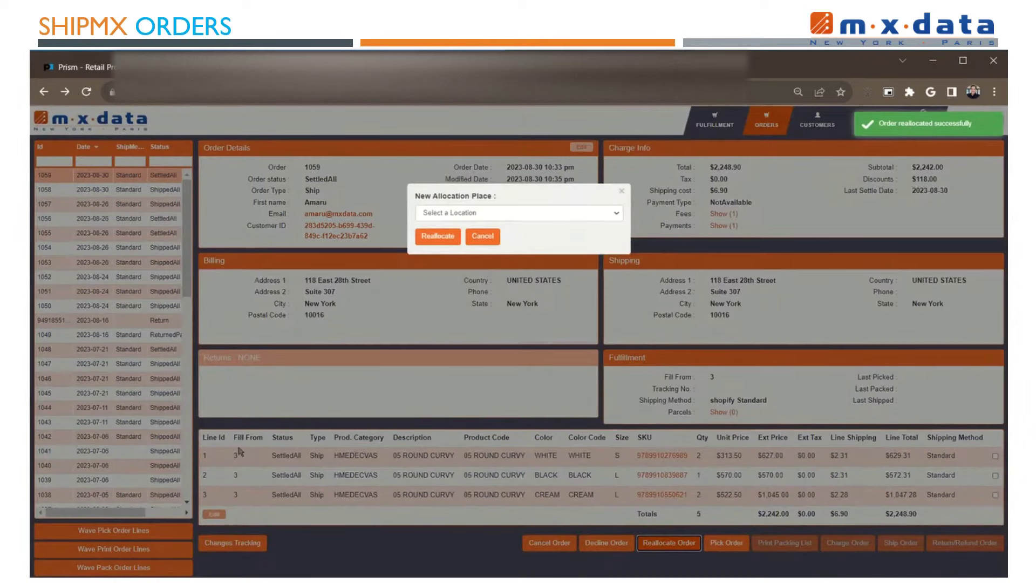
pyautogui.click(508, 215)
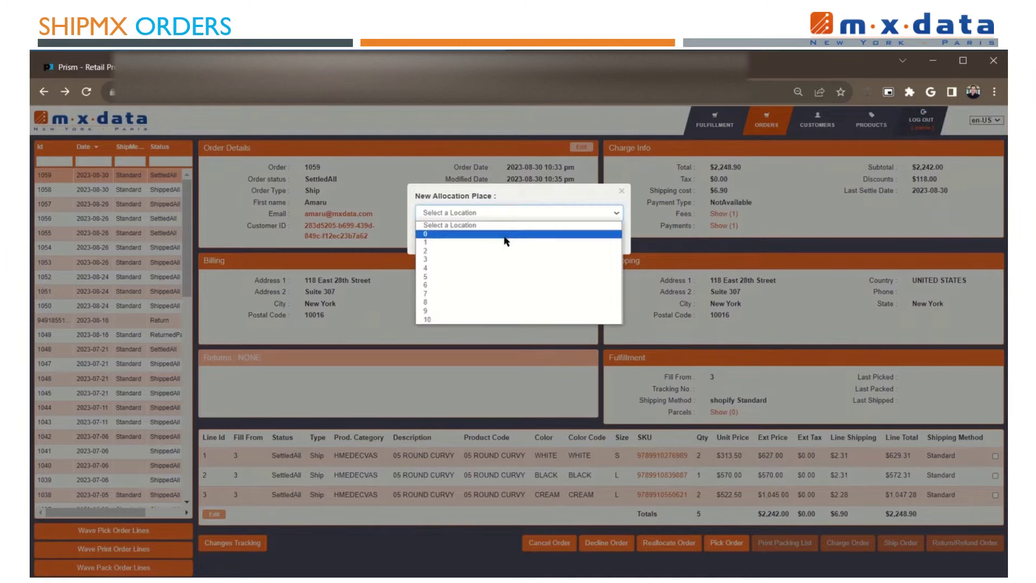
pyautogui.click(504, 240)
pyautogui.click(431, 236)
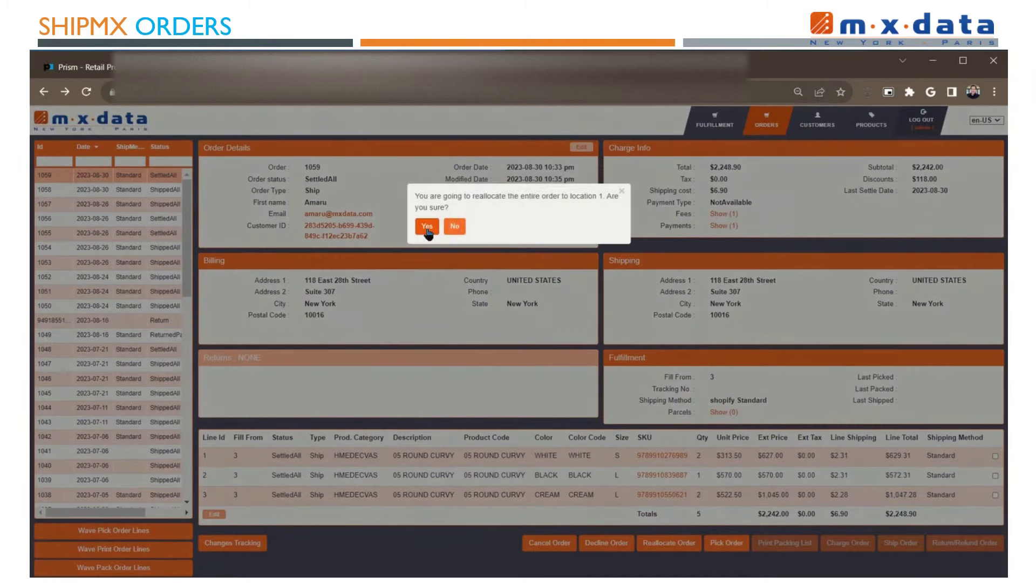
pyautogui.click(427, 226)
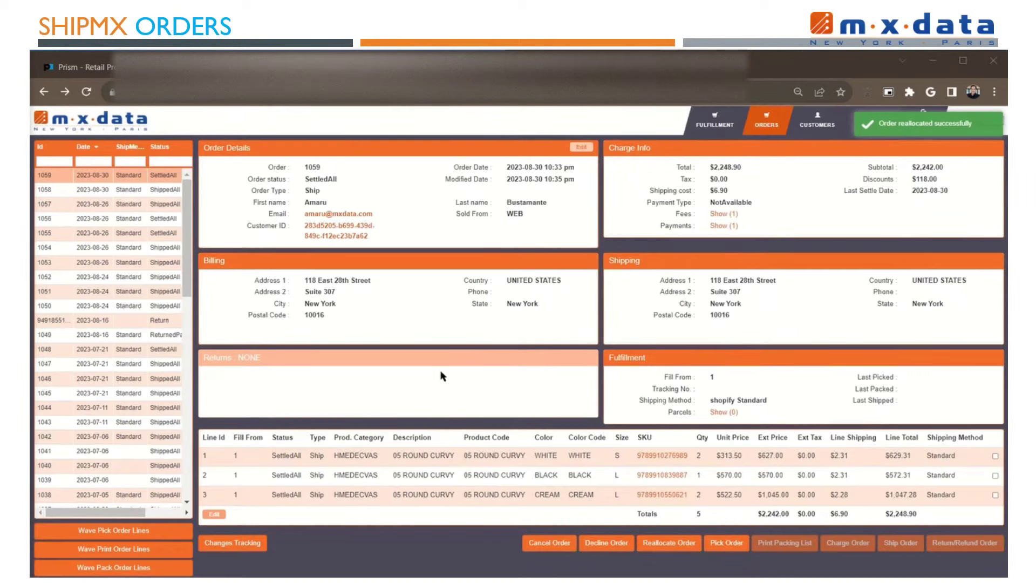
pyautogui.click(452, 455)
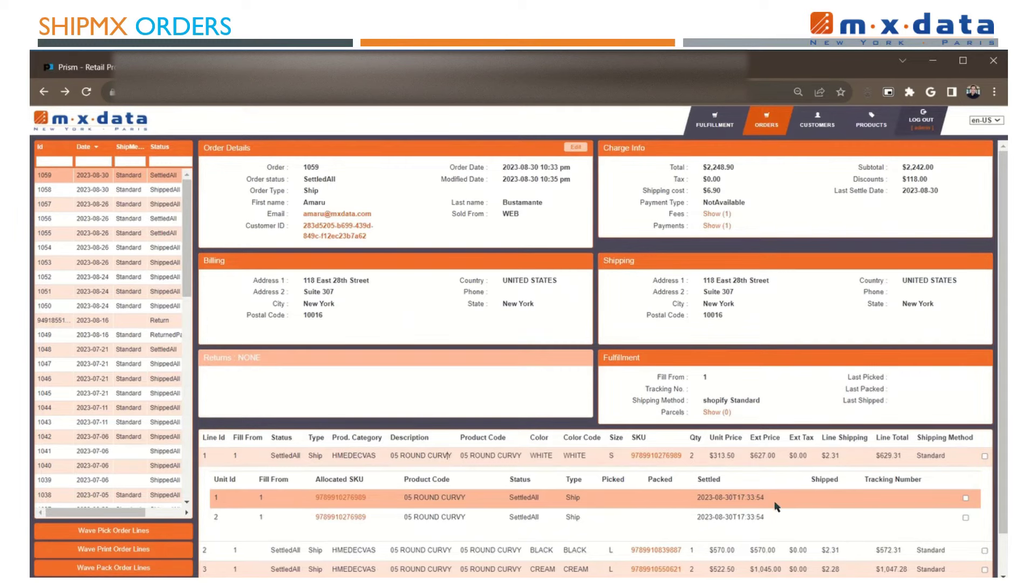
pyautogui.click(511, 454)
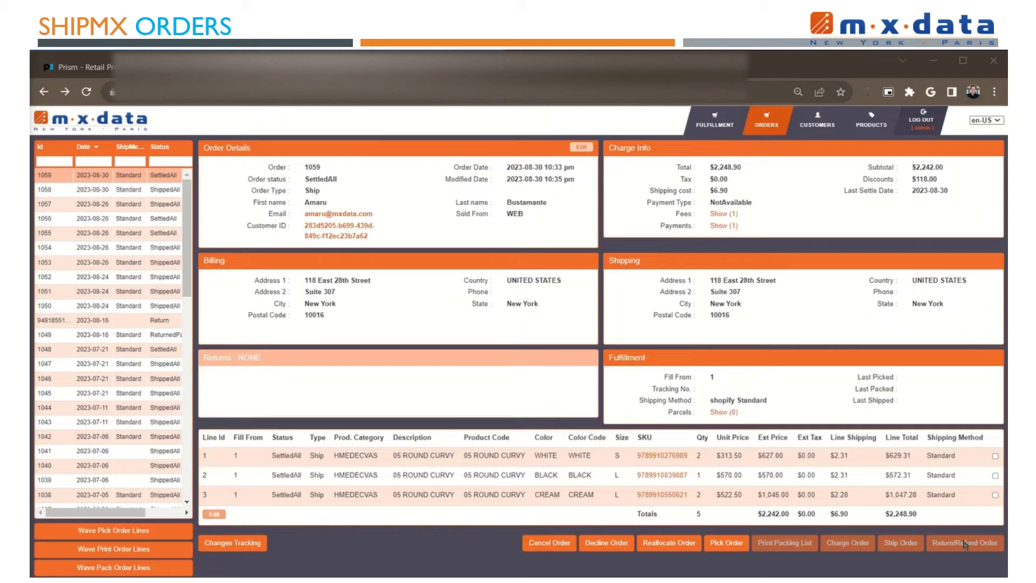
# - Open the order dated 2023-08-30 in the fulfillment view for location 1 and pick the entire order
pyautogui.click(711, 127)
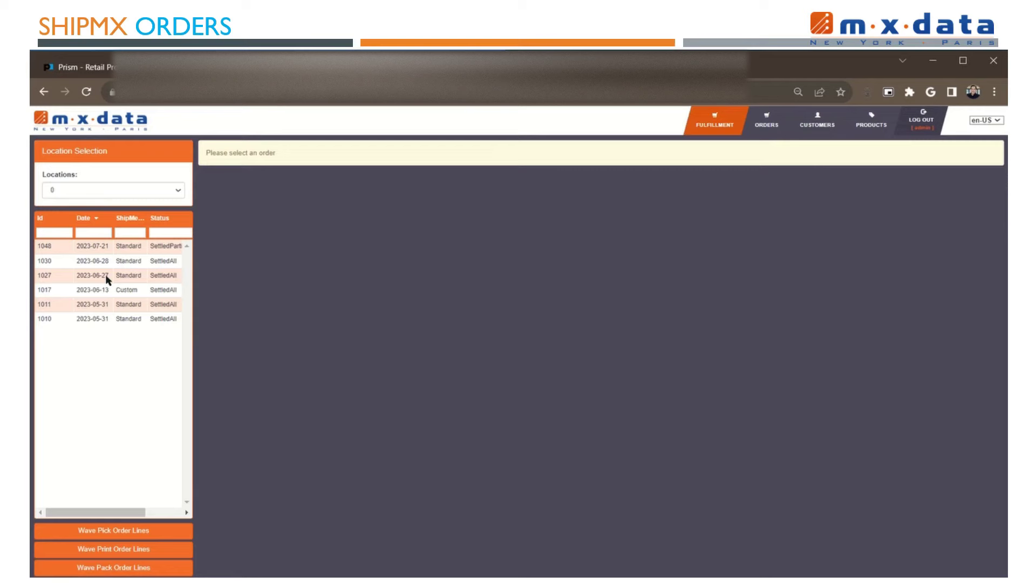
pyautogui.click(95, 192)
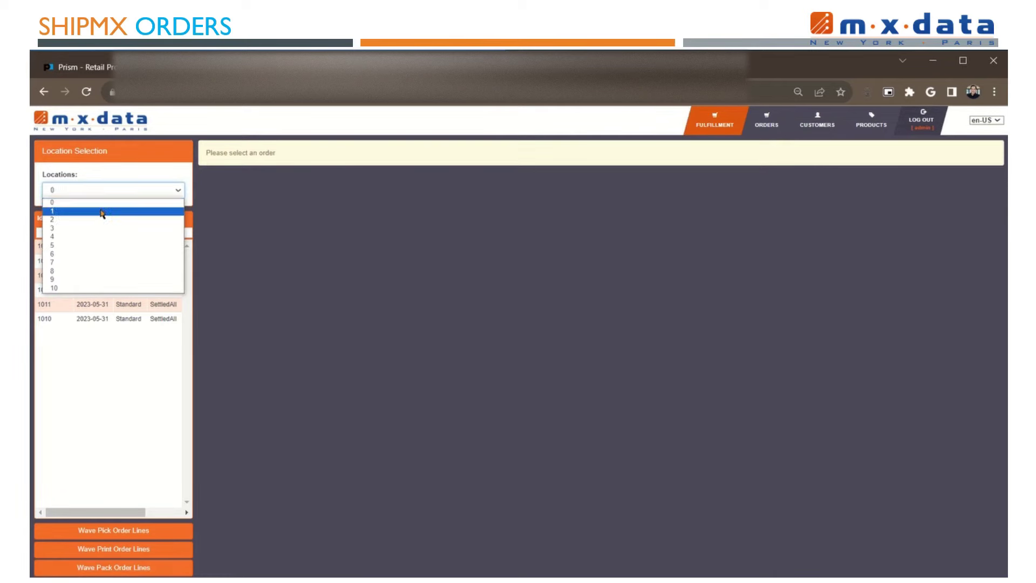
pyautogui.click(101, 212)
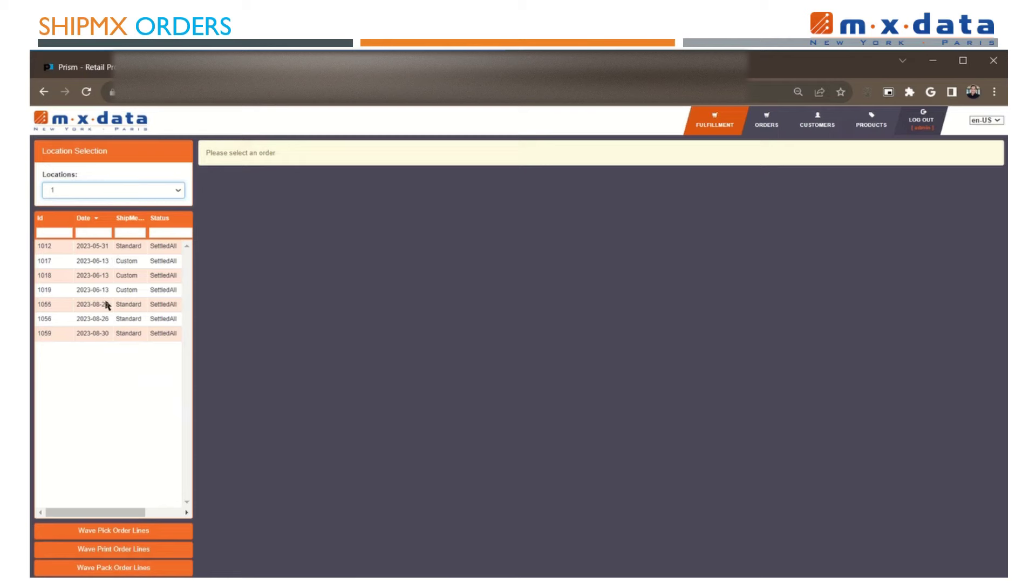
pyautogui.click(129, 335)
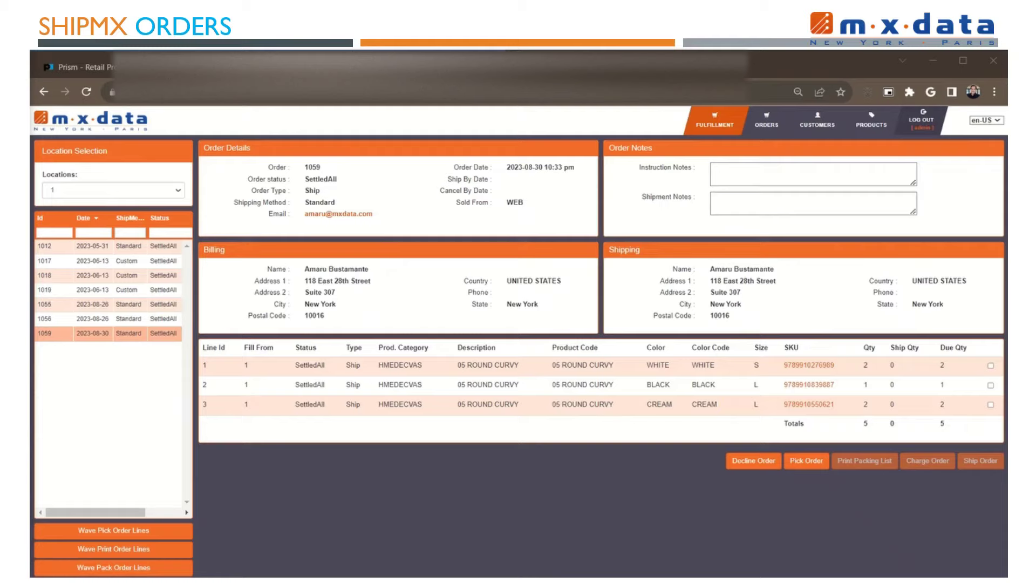
pyautogui.click(791, 468)
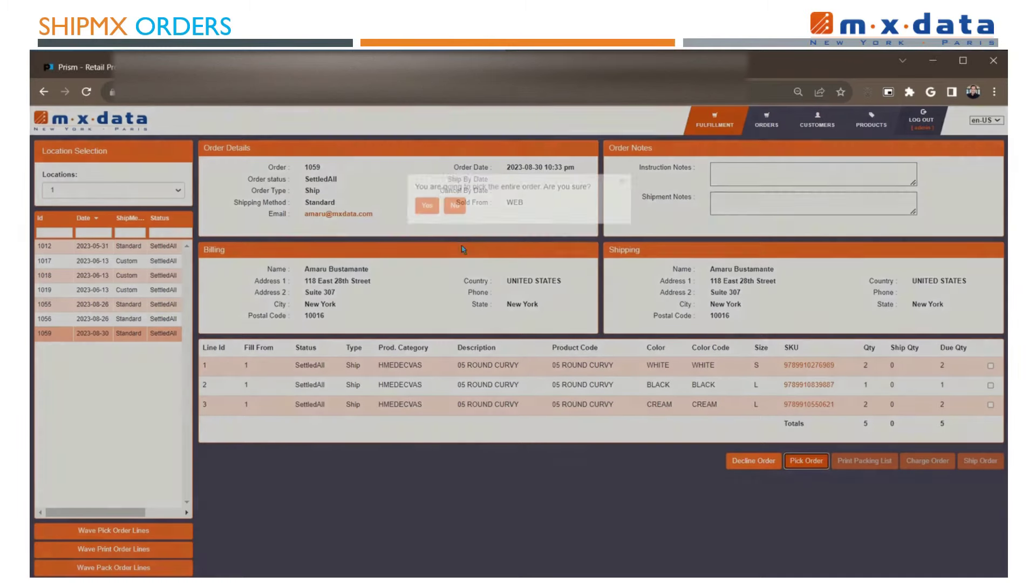
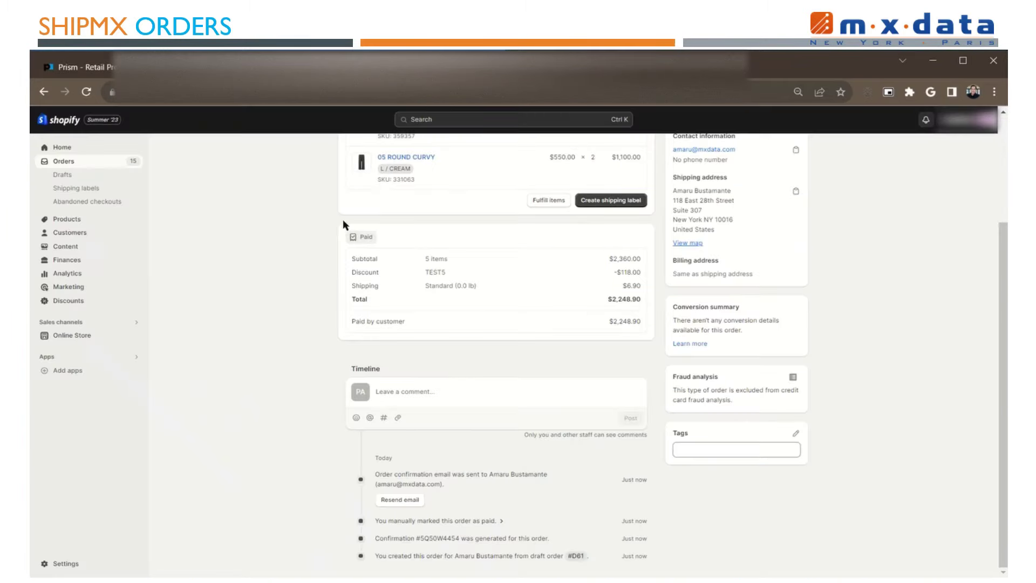
# - Switch to Shopify, refresh the order, and check its fulfillment status, tracking number and the fulfillment entry in the timeline
pyautogui.scroll(3, 249, 238)
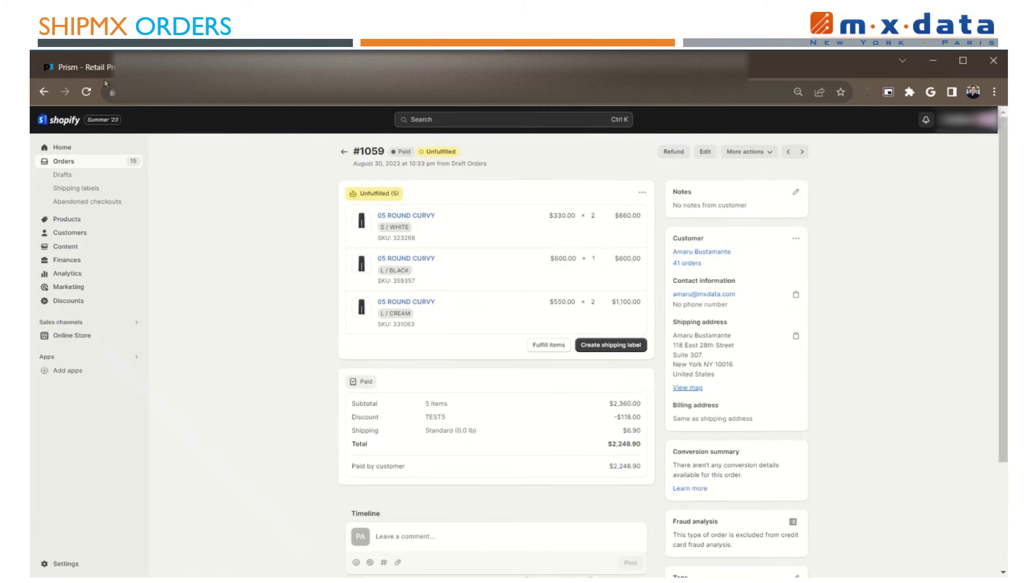
pyautogui.click(87, 92)
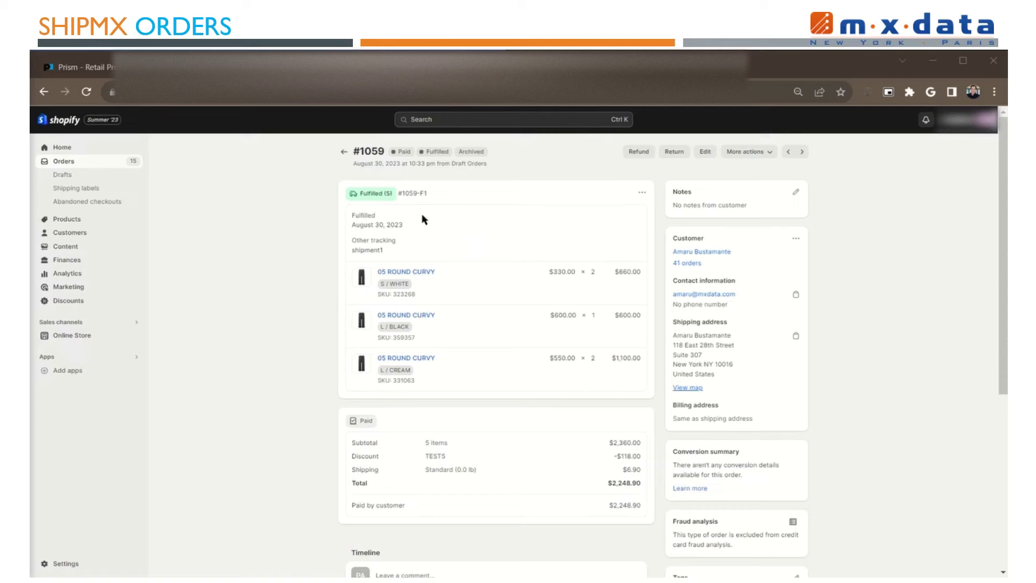
pyautogui.doubleClick(369, 253)
pyautogui.scroll(-1, 287, 338)
pyautogui.scroll(-5, 294, 388)
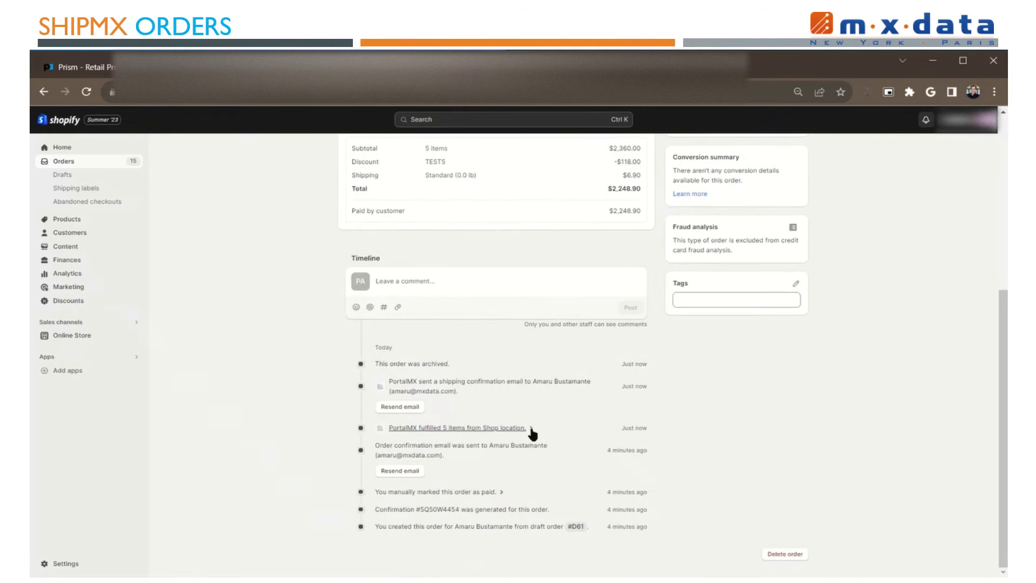
pyautogui.click(531, 430)
pyautogui.click(531, 429)
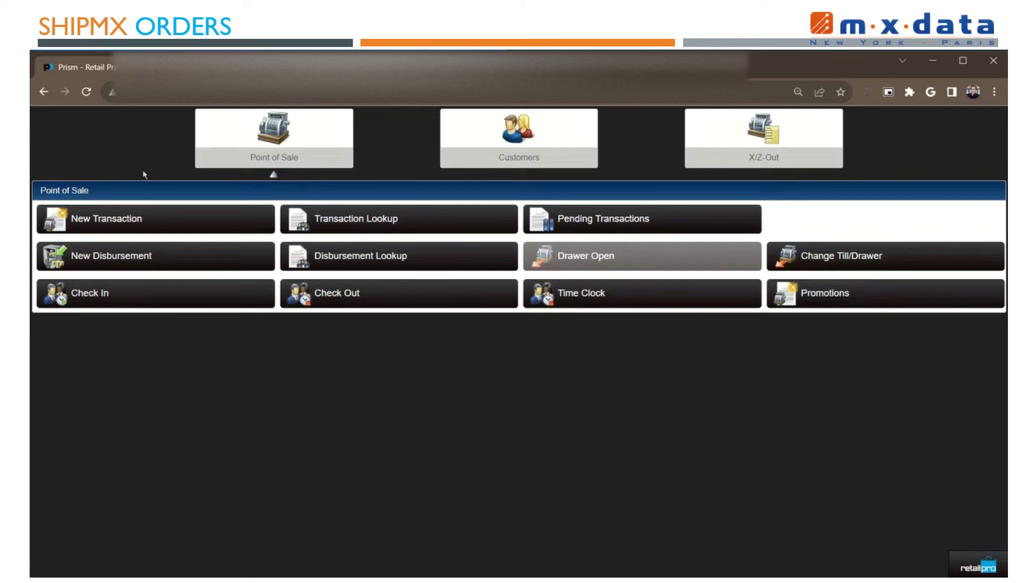
# - Switch to Retail Pro Prism, look up the Warehouse transactions, and open the latest sale to check its customer email and shipping address
pyautogui.click(351, 221)
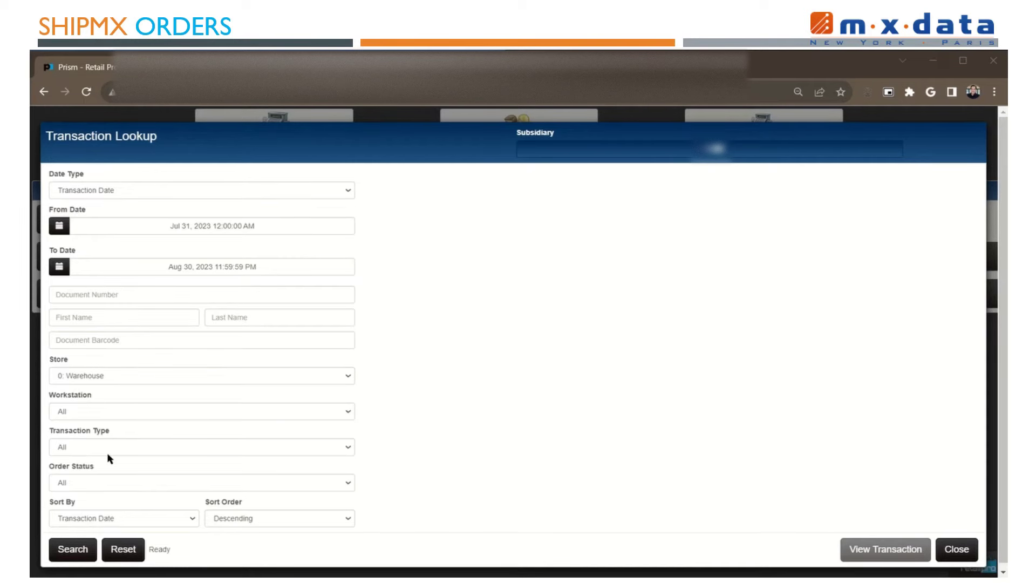
pyautogui.click(73, 550)
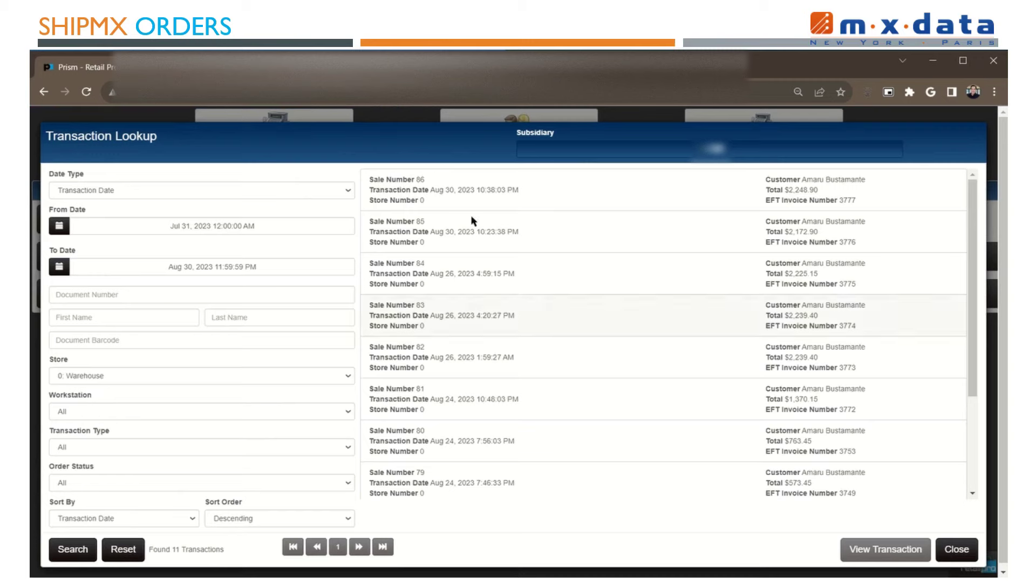
pyautogui.doubleClick(477, 188)
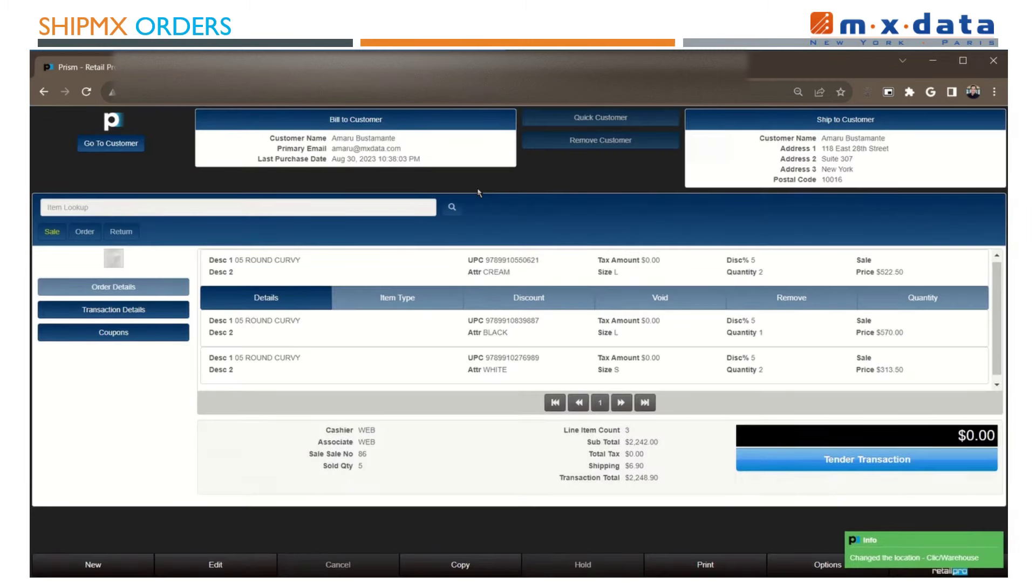
pyautogui.doubleClick(372, 147)
pyautogui.tripleClick(830, 147)
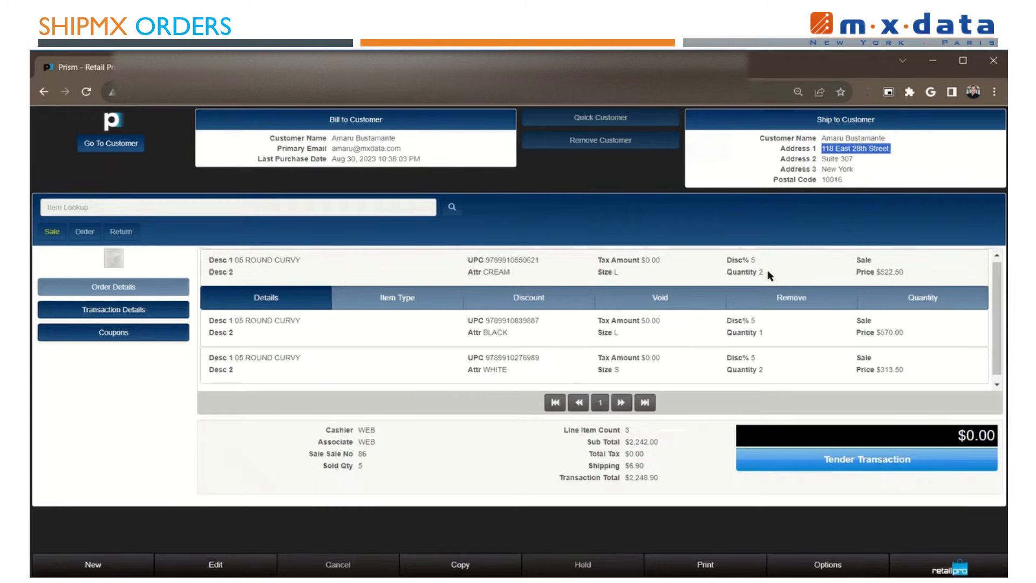
# - Open the item details of the sale's L / CREAM line and check its discount, discount reason and associate
pyautogui.click(280, 306)
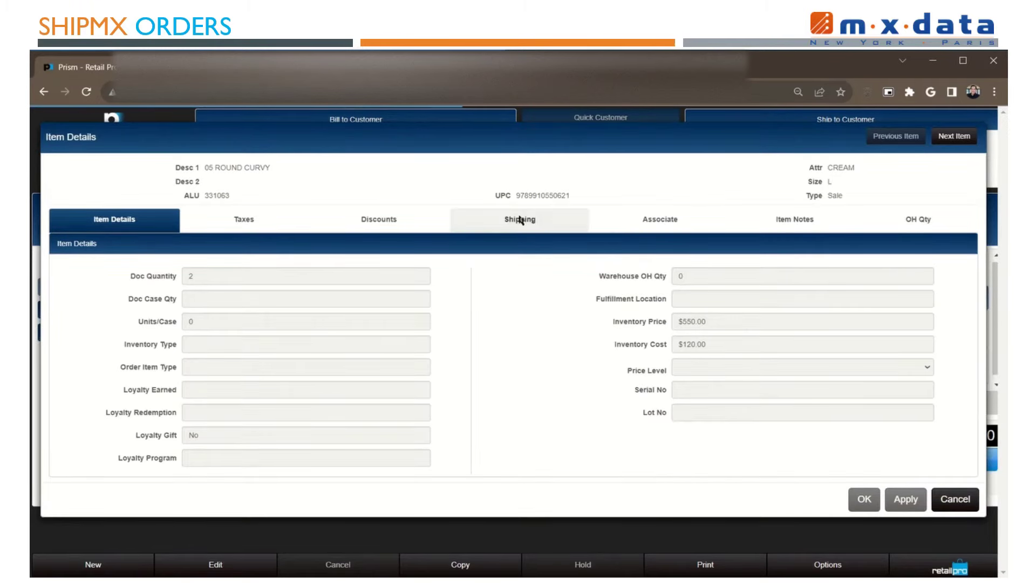
pyautogui.click(403, 222)
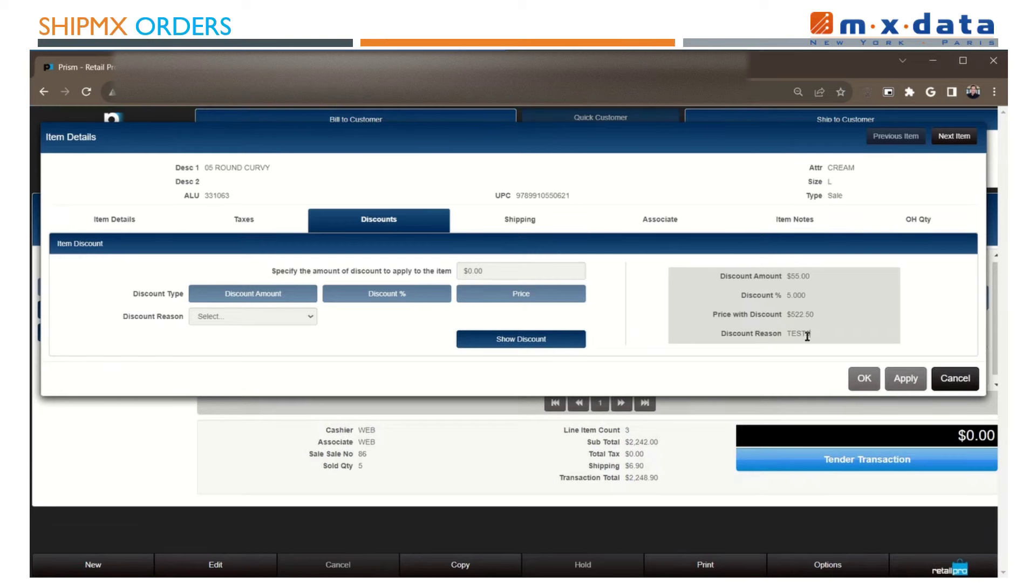
pyautogui.moveTo(820, 333); pyautogui.dragTo(714, 323)
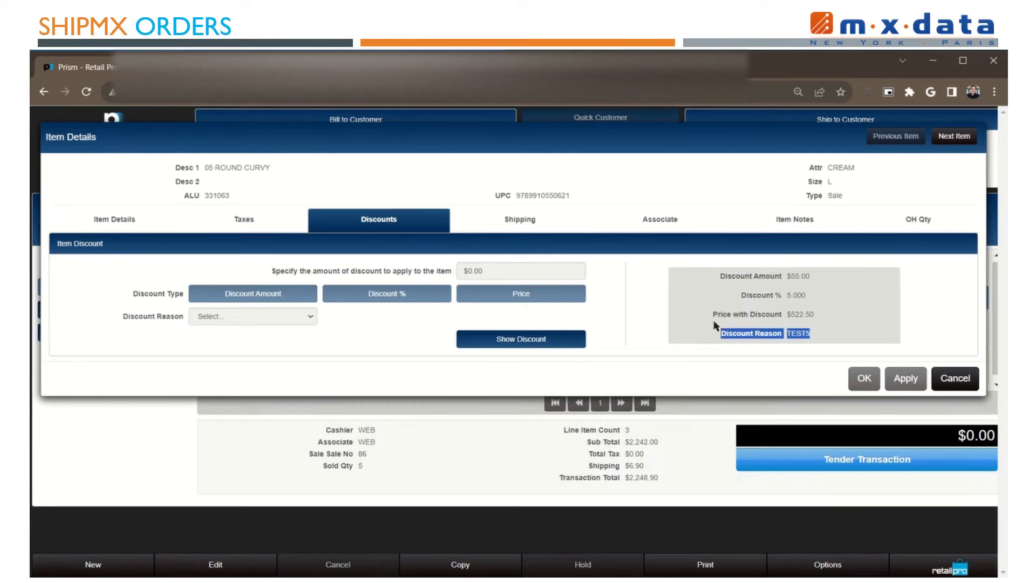
pyautogui.click(674, 219)
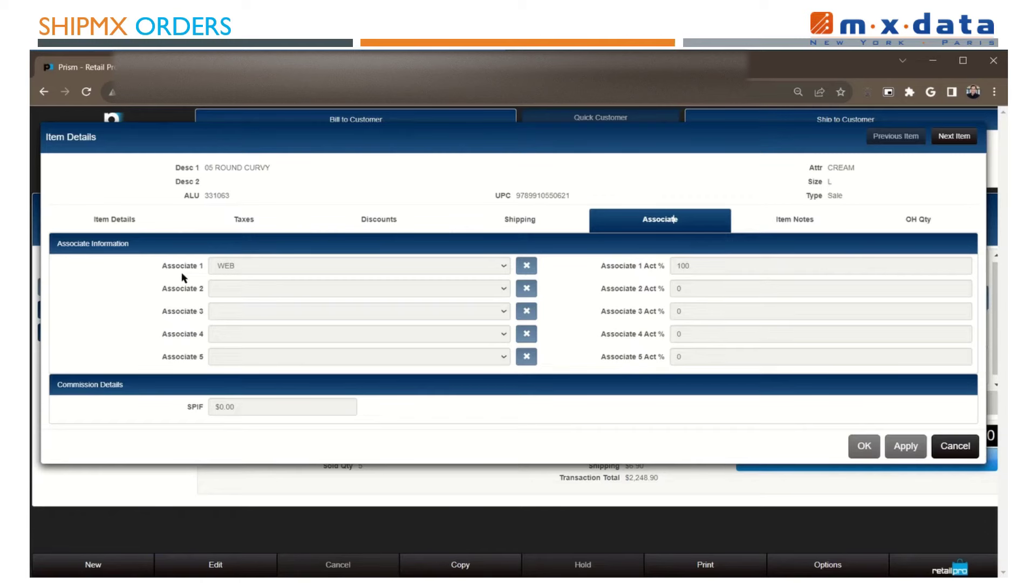
# - Read through item notes 1, 3, 4 and 5 of the L / CREAM line and close its item details
pyautogui.click(758, 231)
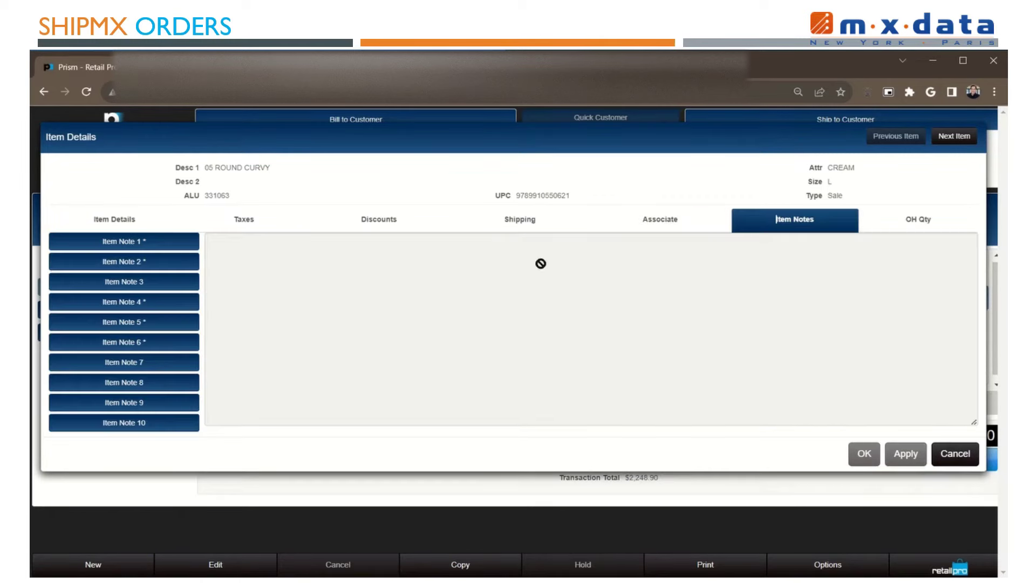
pyautogui.click(96, 248)
pyautogui.click(116, 281)
pyautogui.click(122, 301)
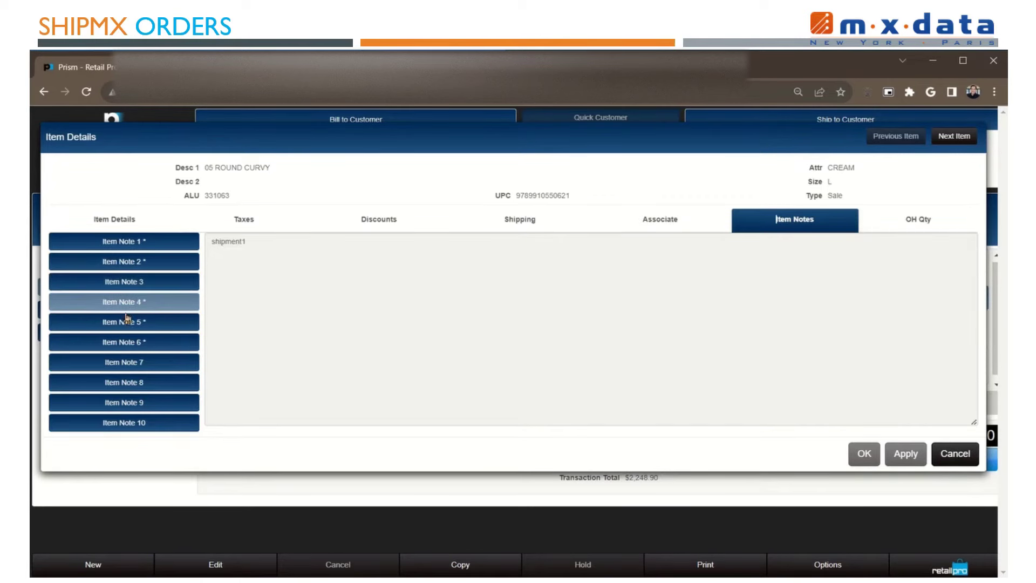
pyautogui.click(126, 320)
pyautogui.click(947, 460)
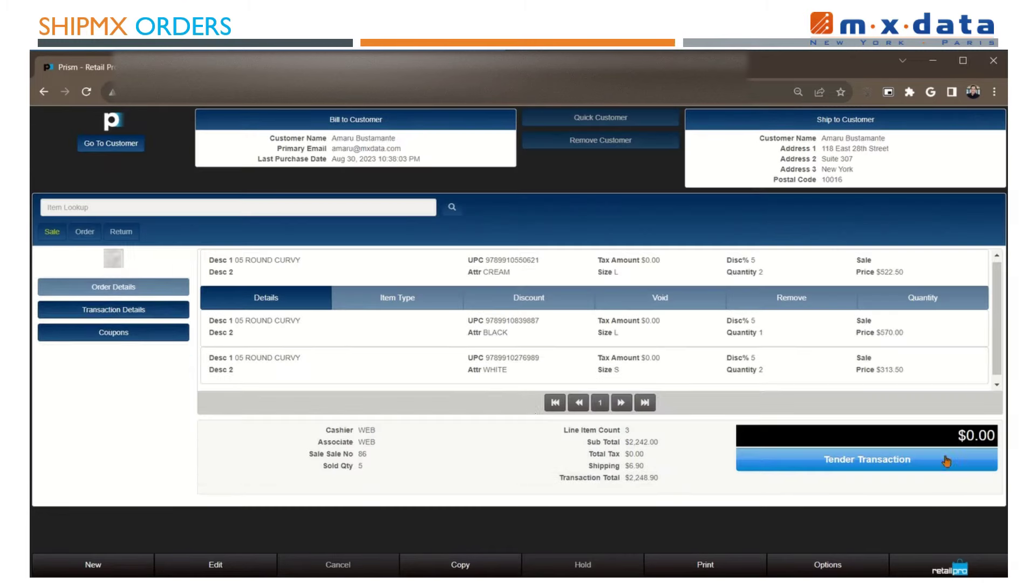
# - Open the sale's transaction details and review its shipping information, cashier and associate, and general notes
pyautogui.click(161, 313)
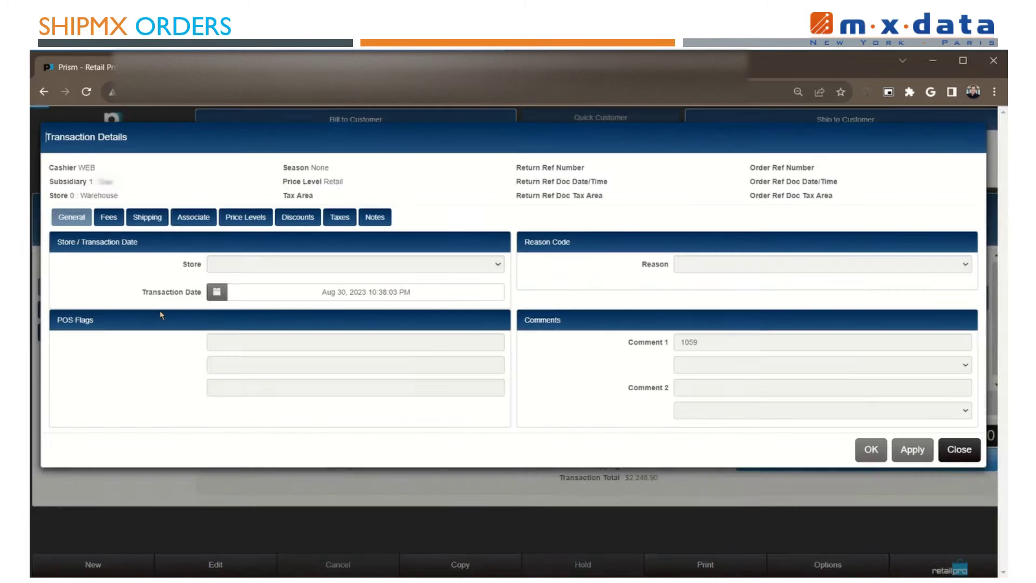
pyautogui.click(147, 219)
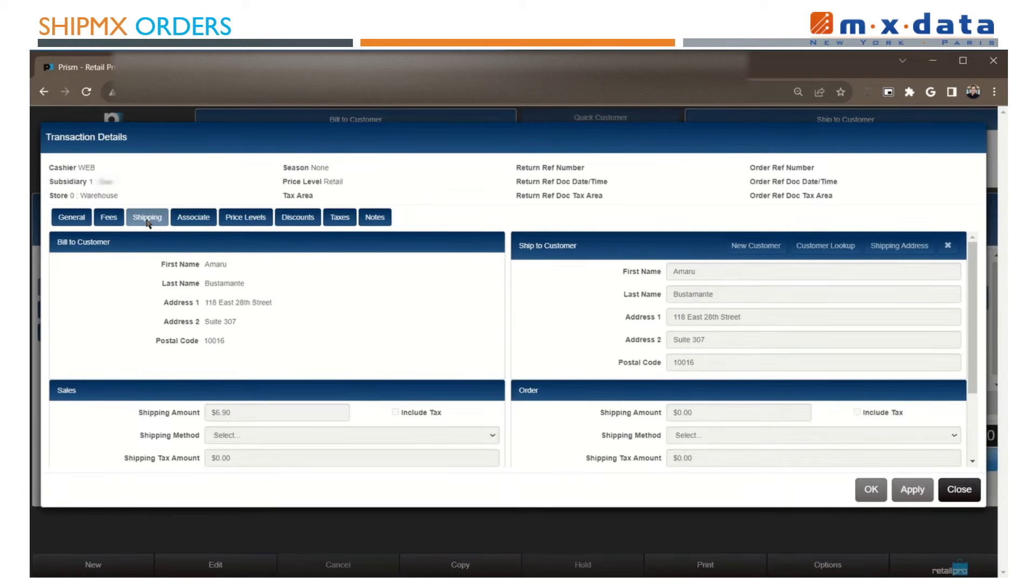
pyautogui.click(192, 219)
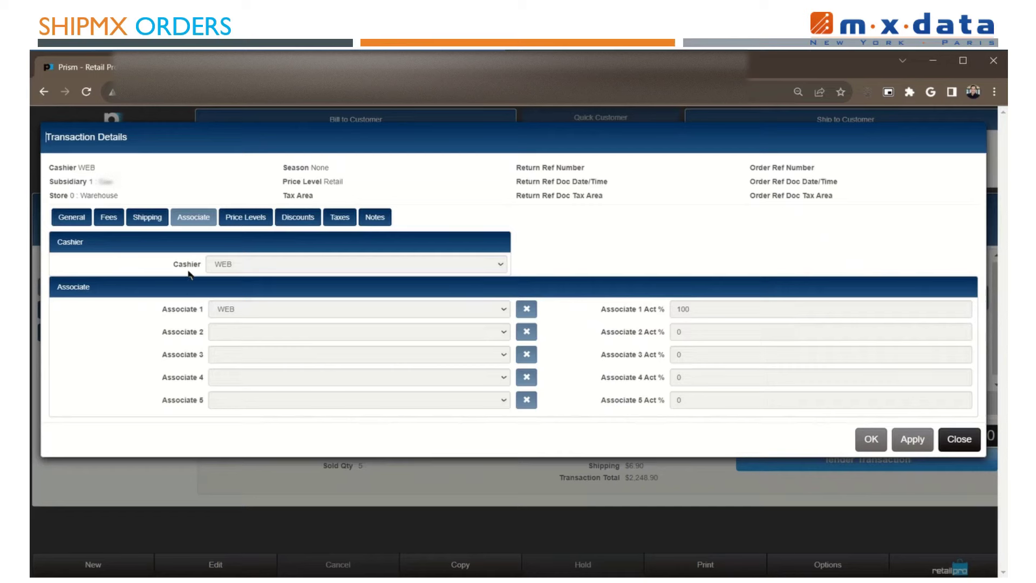
pyautogui.click(367, 221)
pyautogui.click(170, 244)
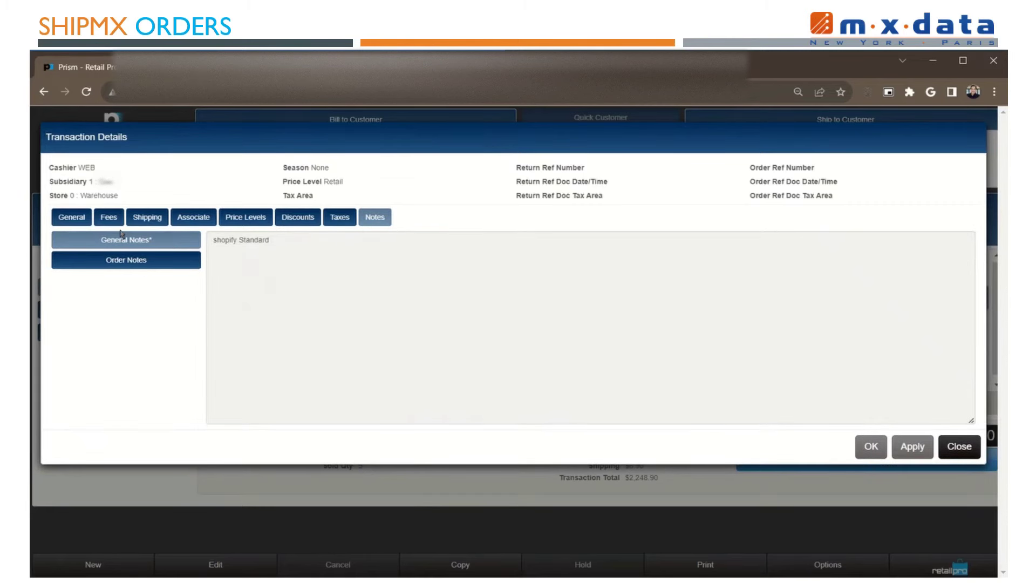
# - Check Comment 1 in the general transaction details and review the payment type recorded for the sale
pyautogui.click(75, 219)
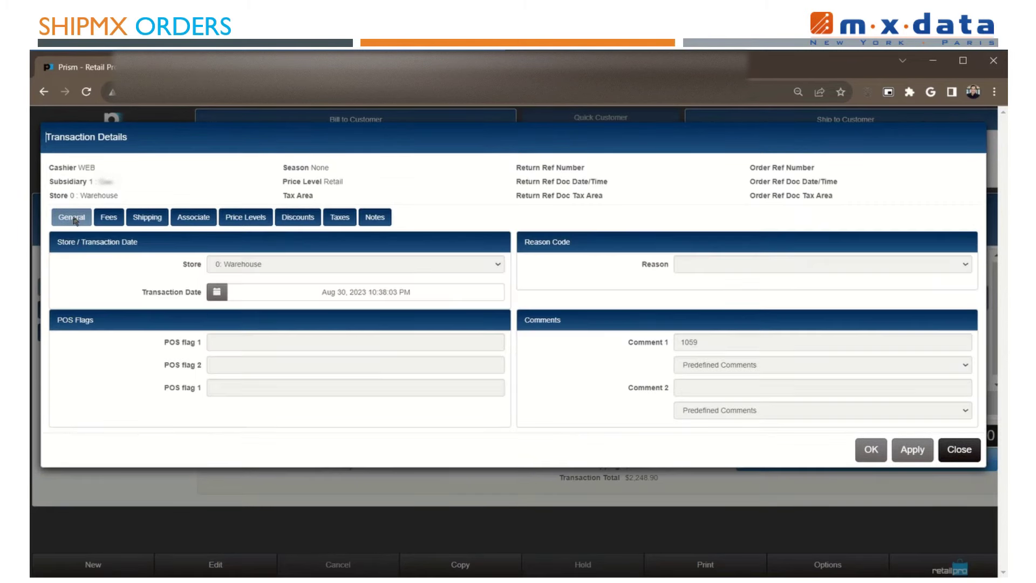
pyautogui.doubleClick(695, 343)
pyautogui.click(956, 451)
pyautogui.click(831, 458)
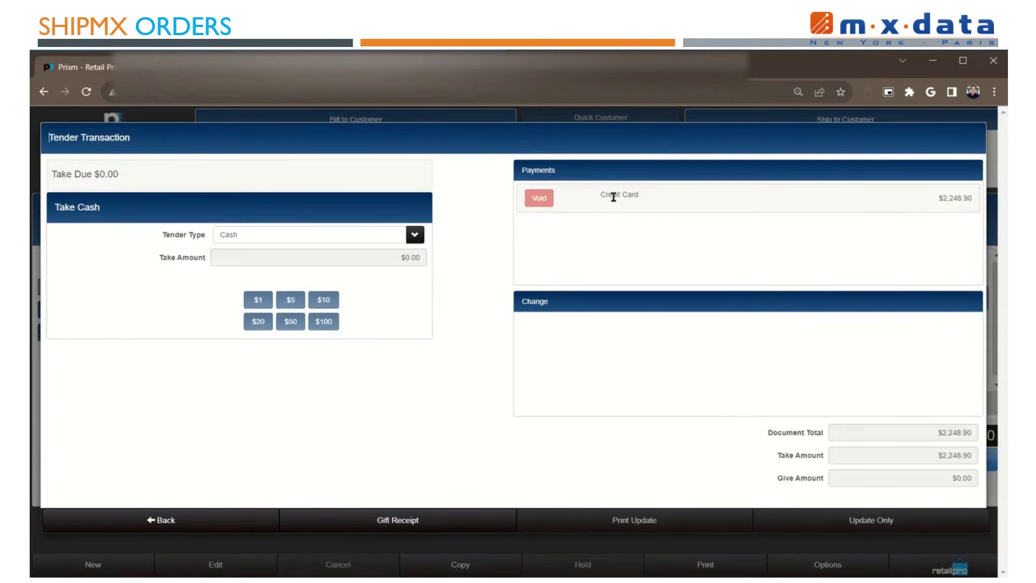
pyautogui.click(156, 522)
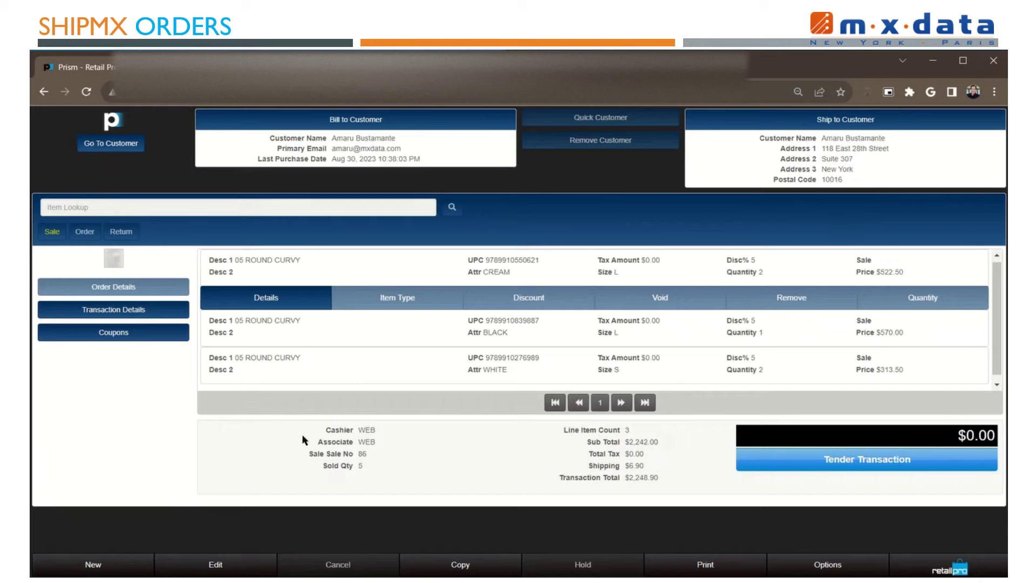
# - Look up the transfer slips without filters and open the most recently created one
pyautogui.click(991, 571)
pyautogui.click(910, 163)
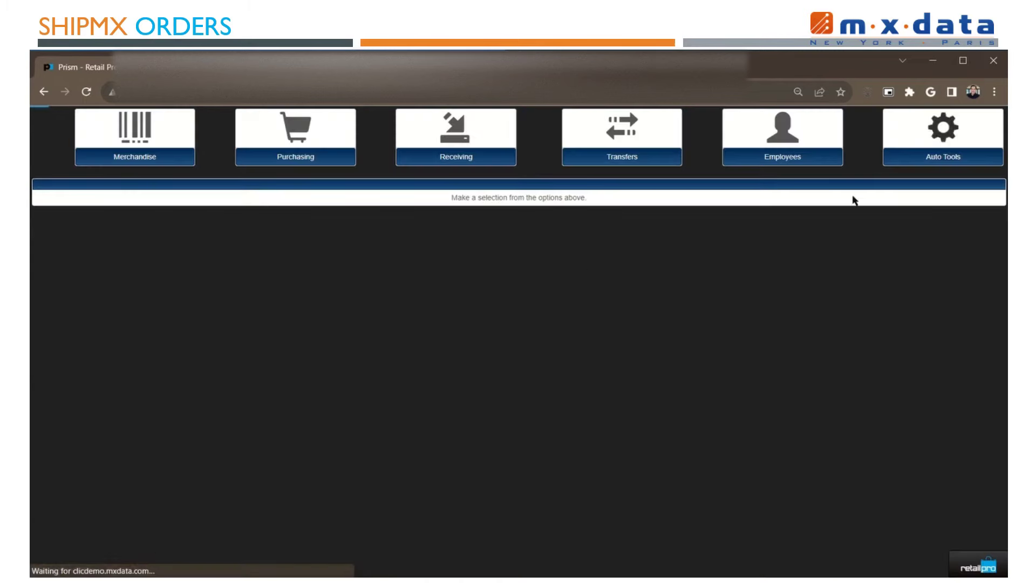
pyautogui.click(620, 144)
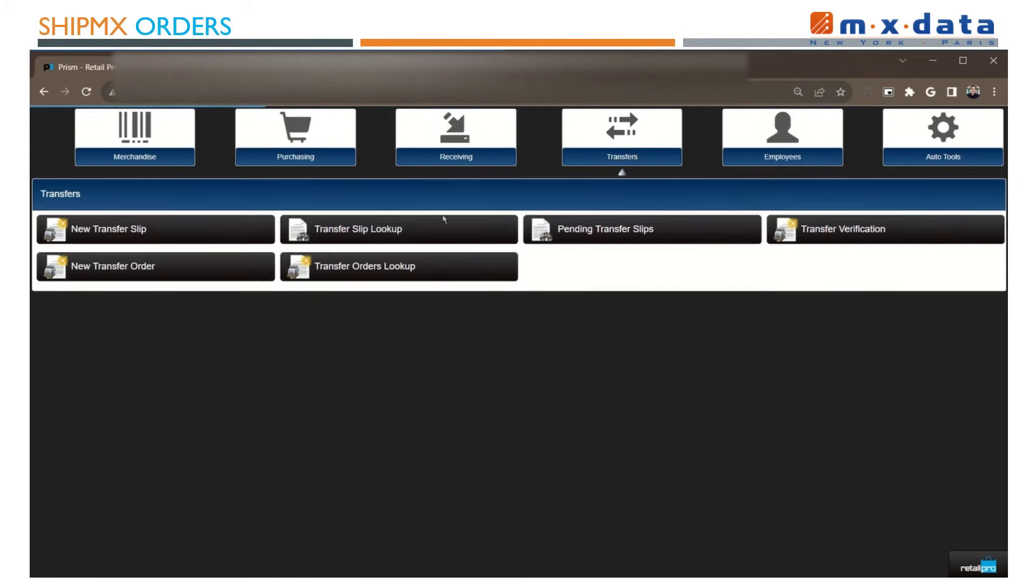
pyautogui.click(401, 232)
pyautogui.click(399, 441)
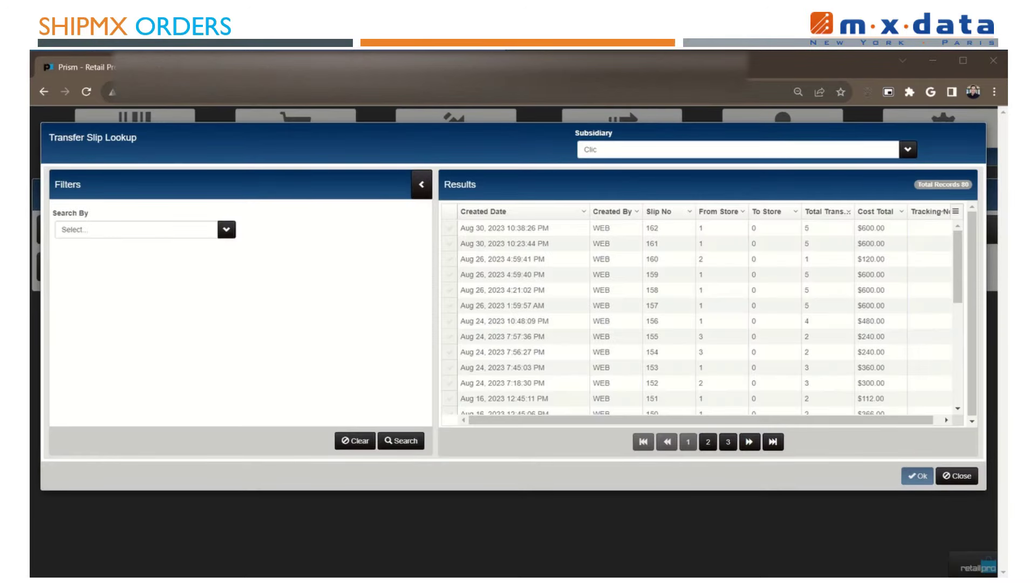
pyautogui.click(448, 229)
pyautogui.doubleClick(448, 232)
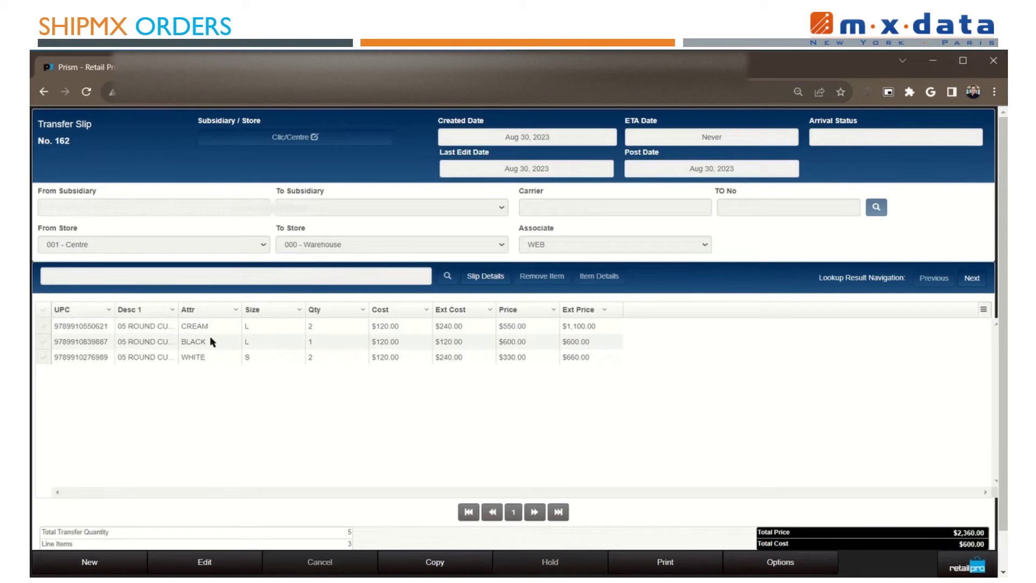
# - Check the transfer slip's general details and comments, and close the slip details
pyautogui.click(485, 277)
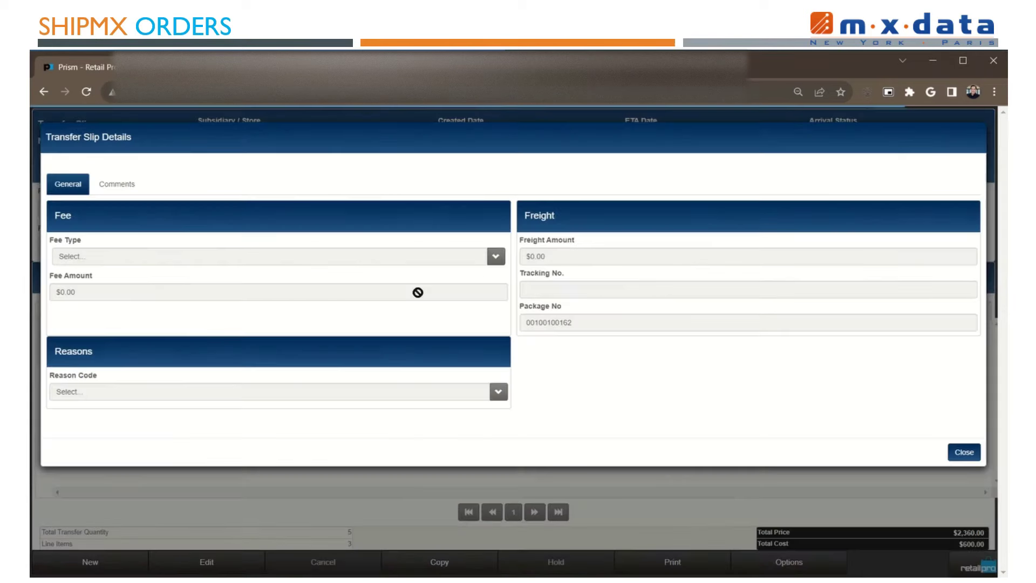
pyautogui.click(114, 183)
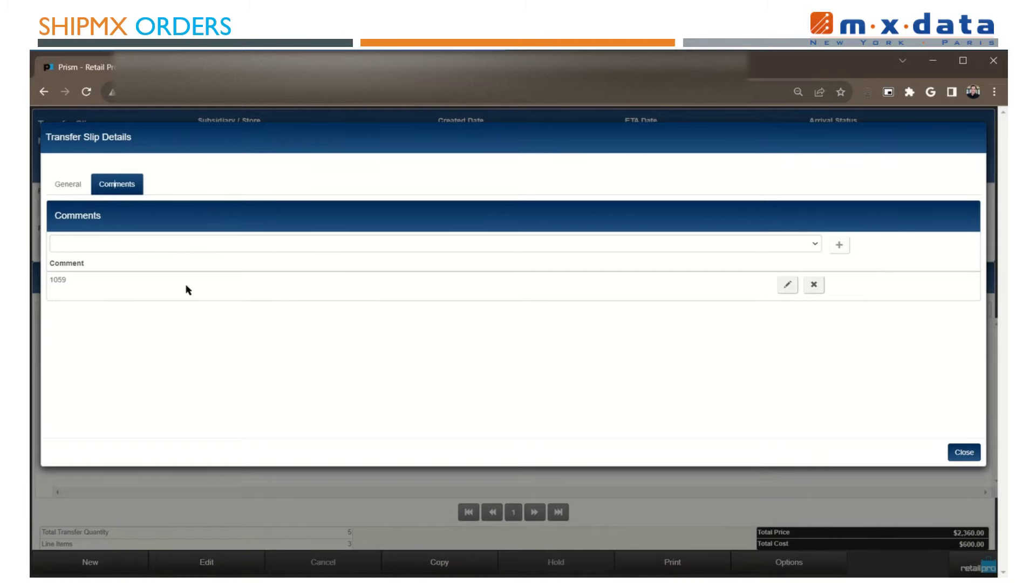
pyautogui.click(964, 452)
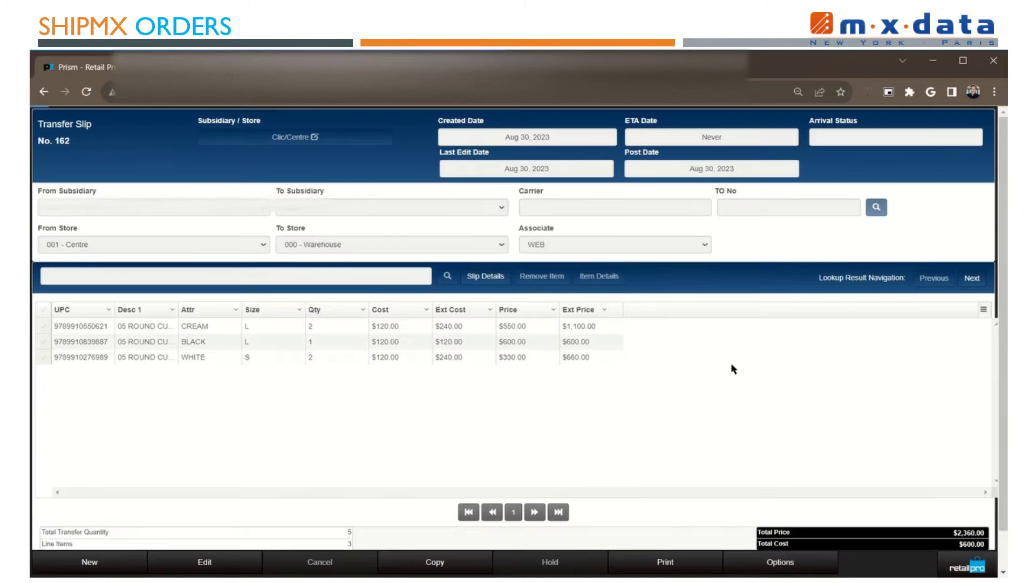